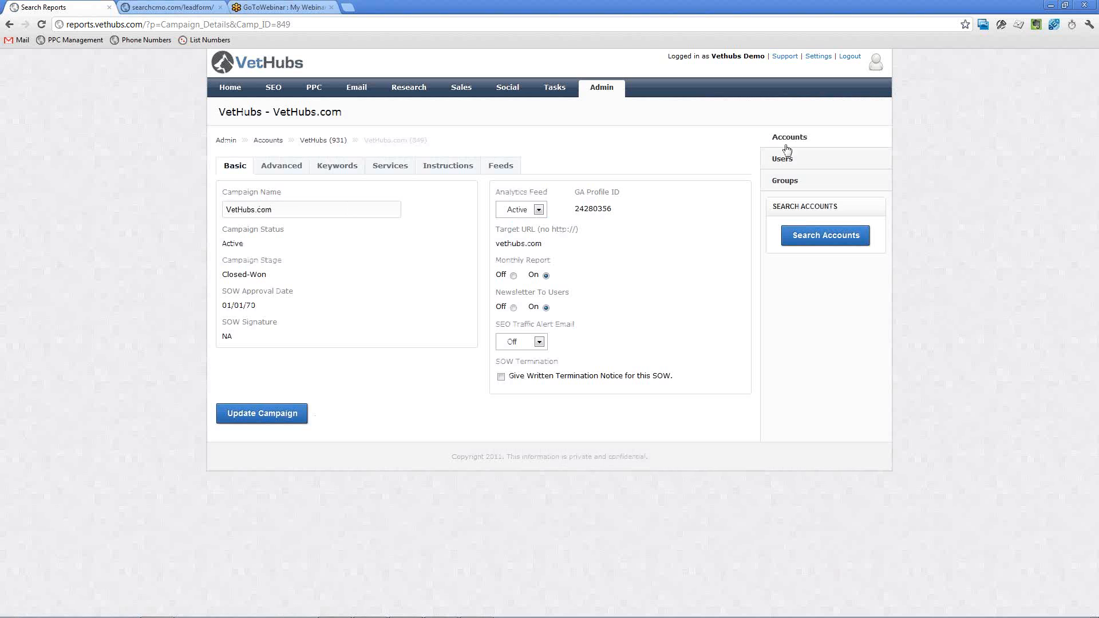
Search the accounts for "vethubs" and open the VetHubs account details.
left_click(800, 140)
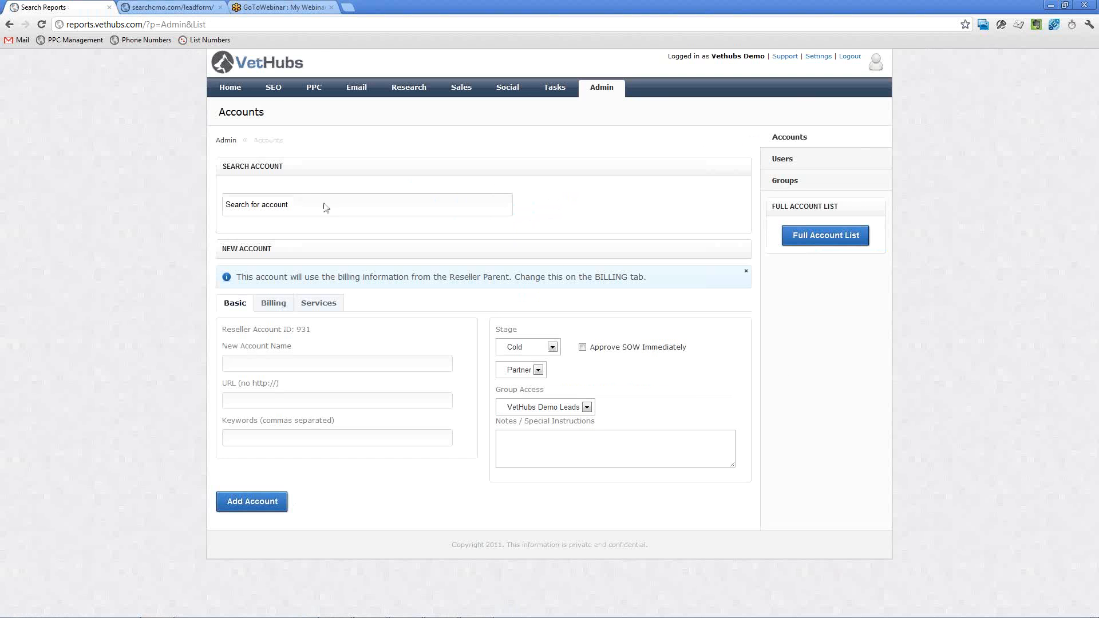
left_click(296, 206)
type("vethubs")
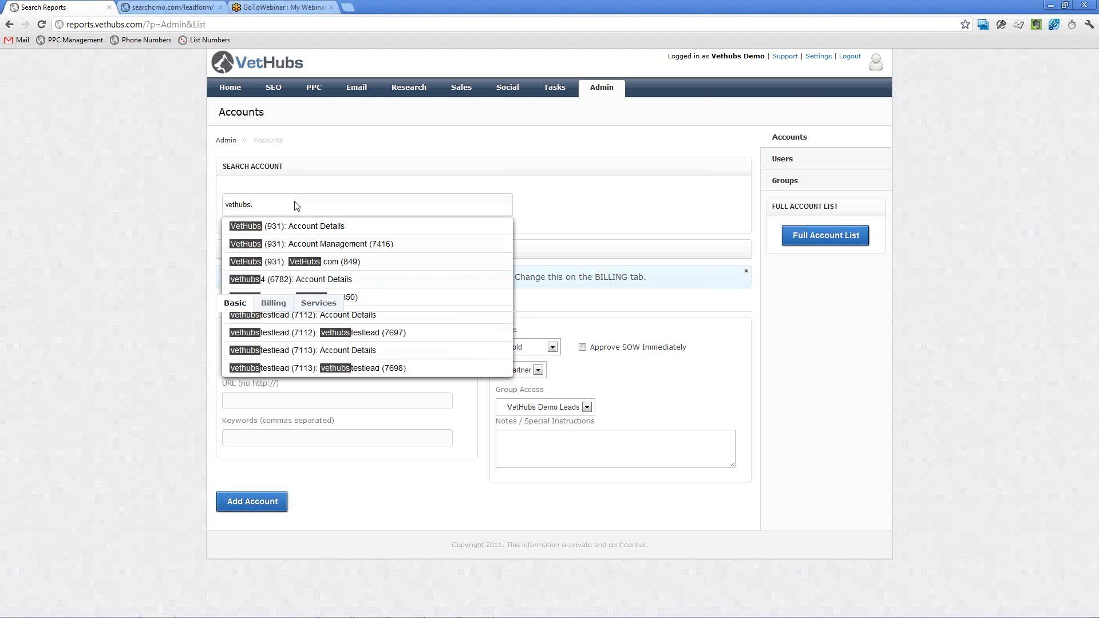
left_click(307, 227)
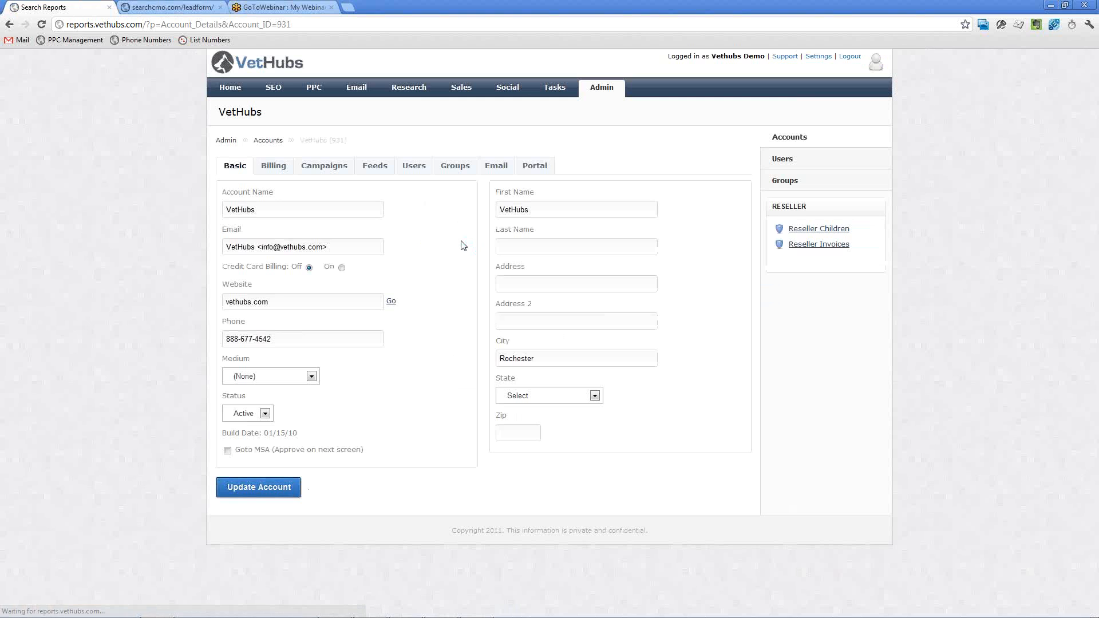
Review the VetHubs account's portal branding settings, basic details and campaign list.
left_click(535, 169)
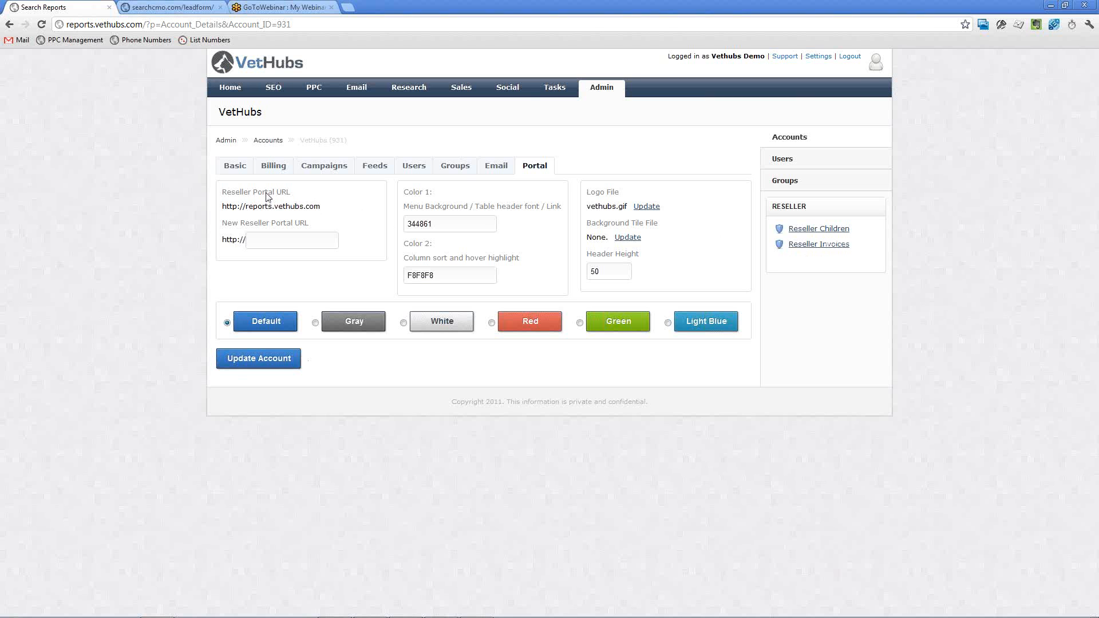
left_click(239, 172)
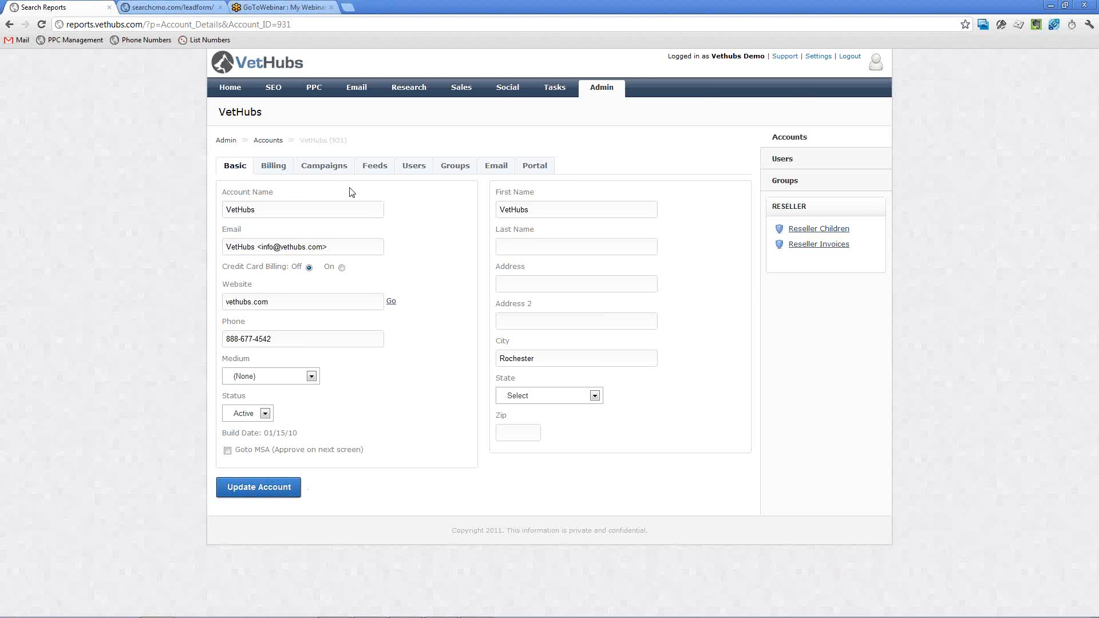
left_click(328, 170)
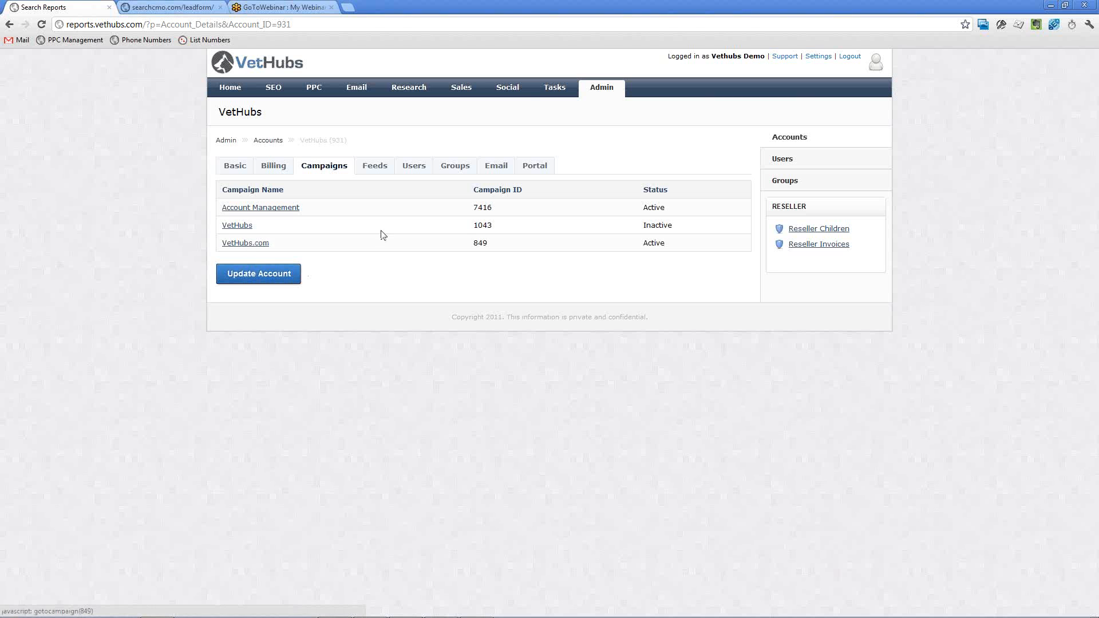
Open the VetHubs.com campaign and review its services, basic settings and advanced settings.
left_click(256, 244)
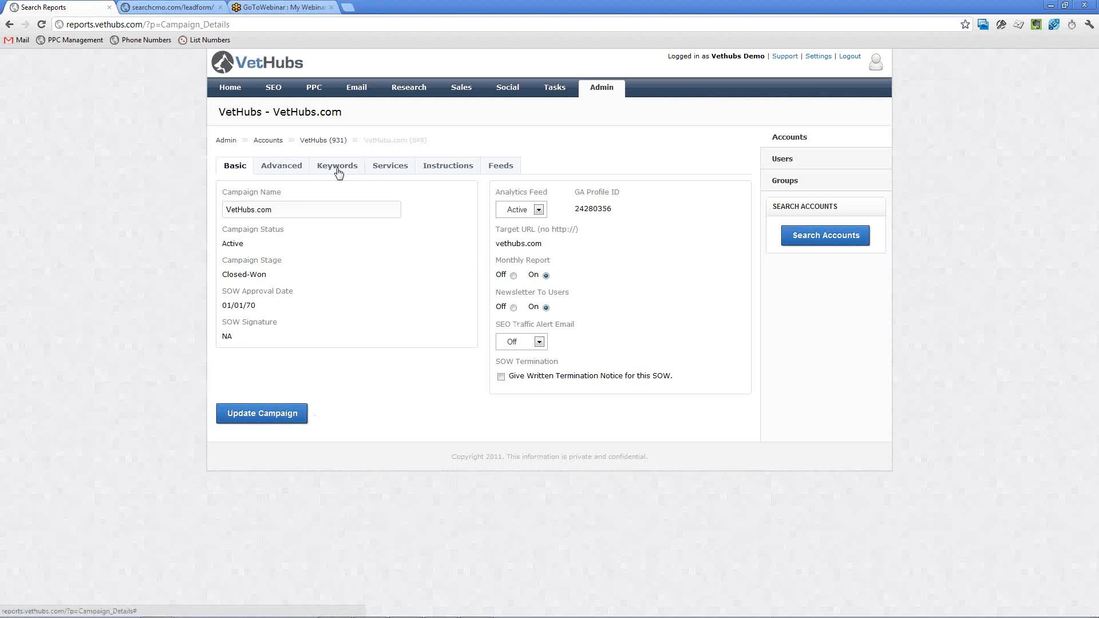
left_click(390, 171)
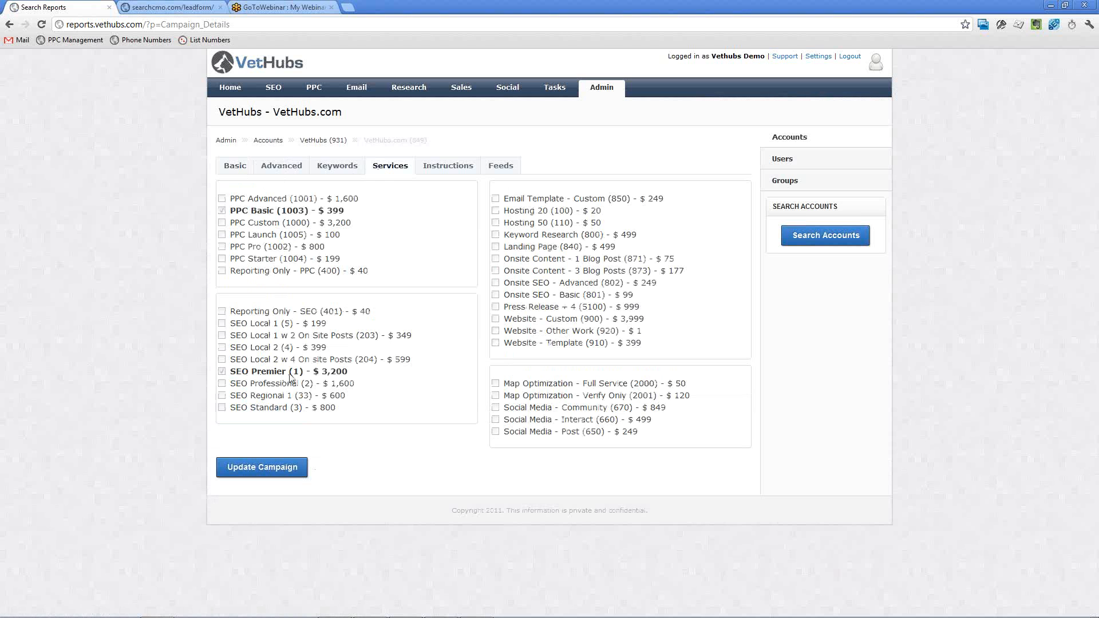
left_click(235, 168)
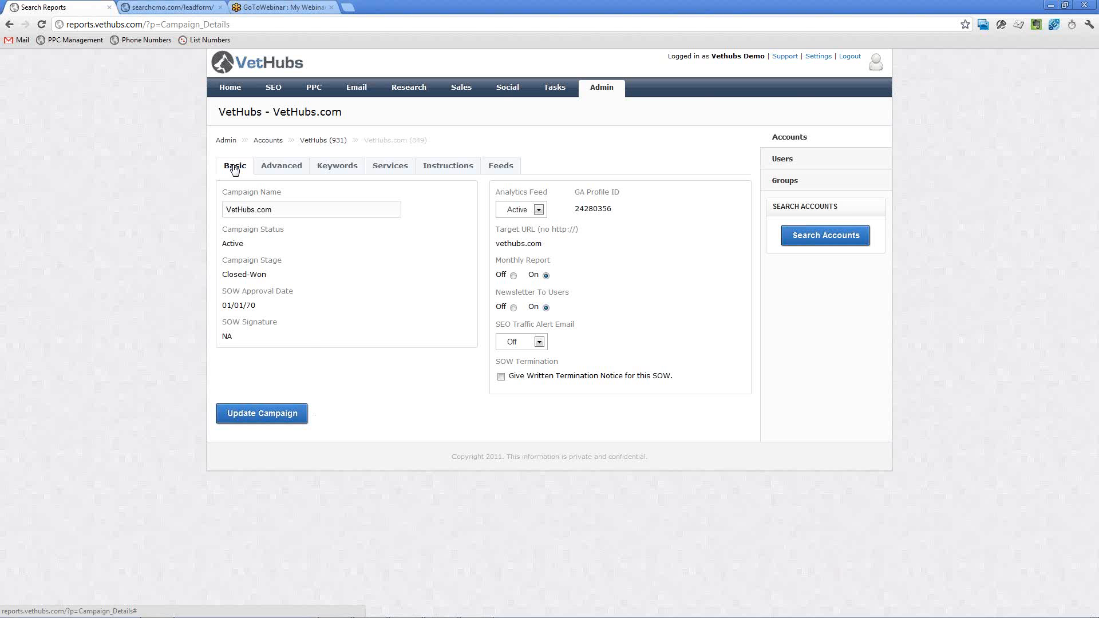
left_click(280, 168)
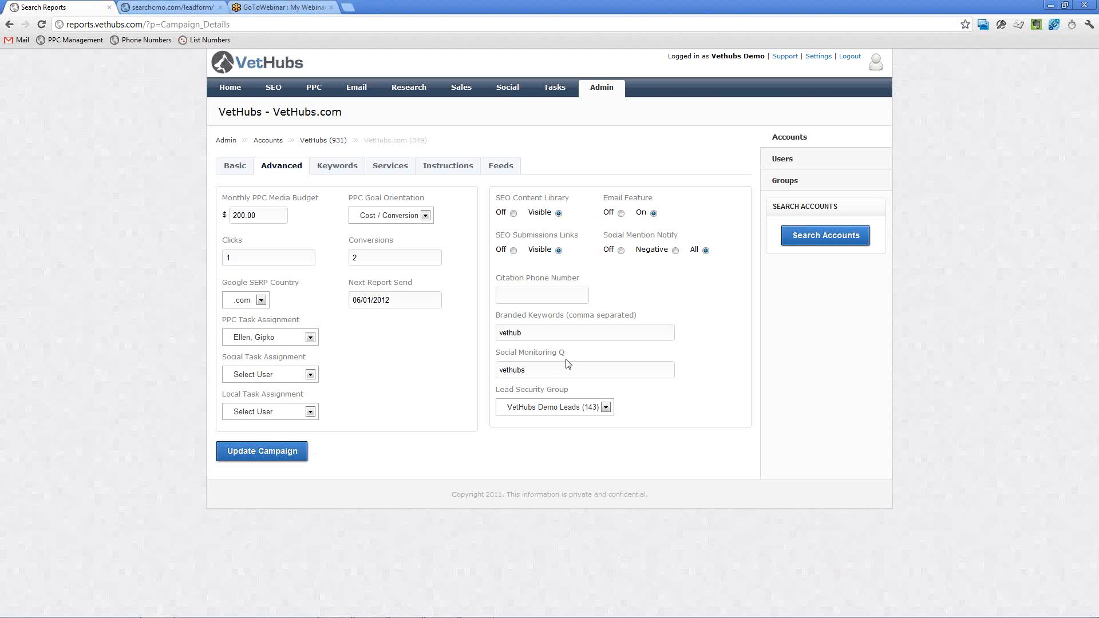
Search the users by e-mail name and open the Vethubs Demo user record.
left_click(783, 159)
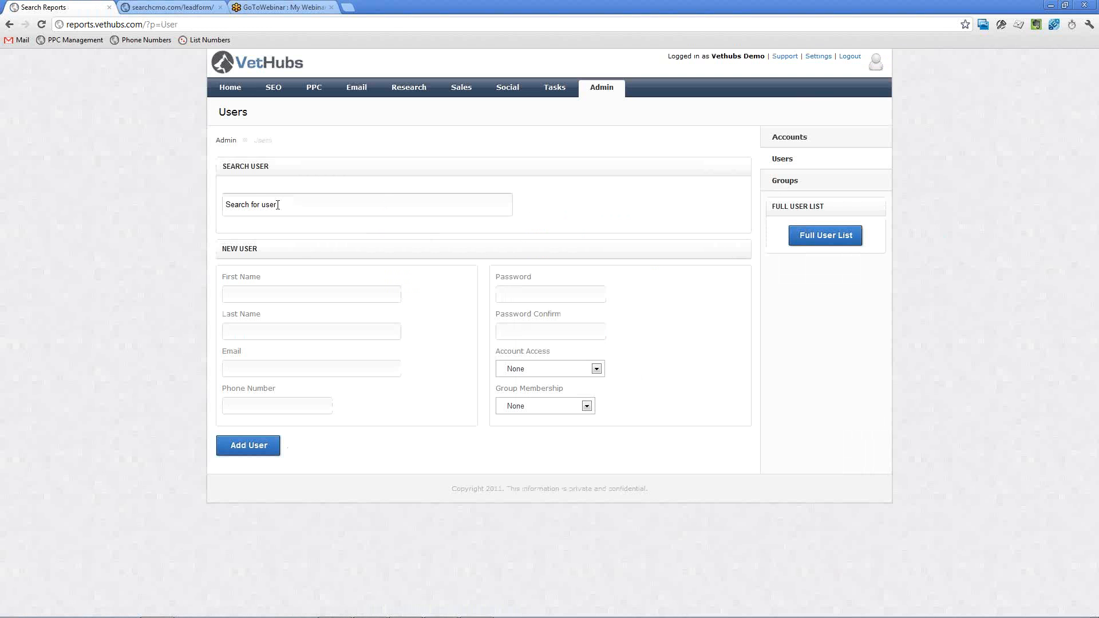
left_click(256, 205)
type("v")
key("BackSpace")
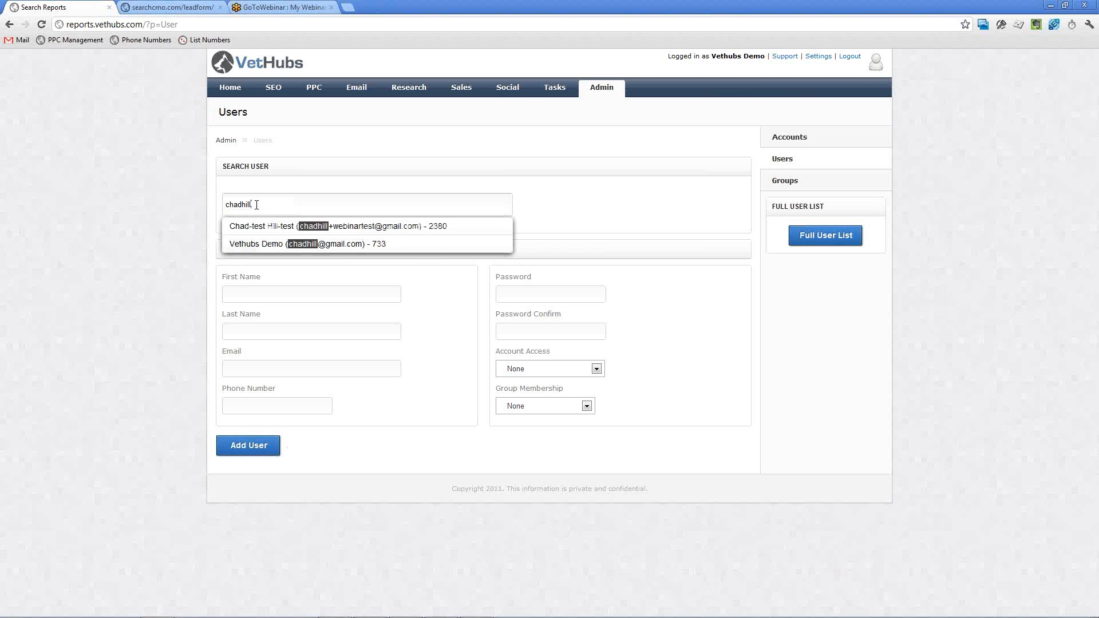
left_click(352, 250)
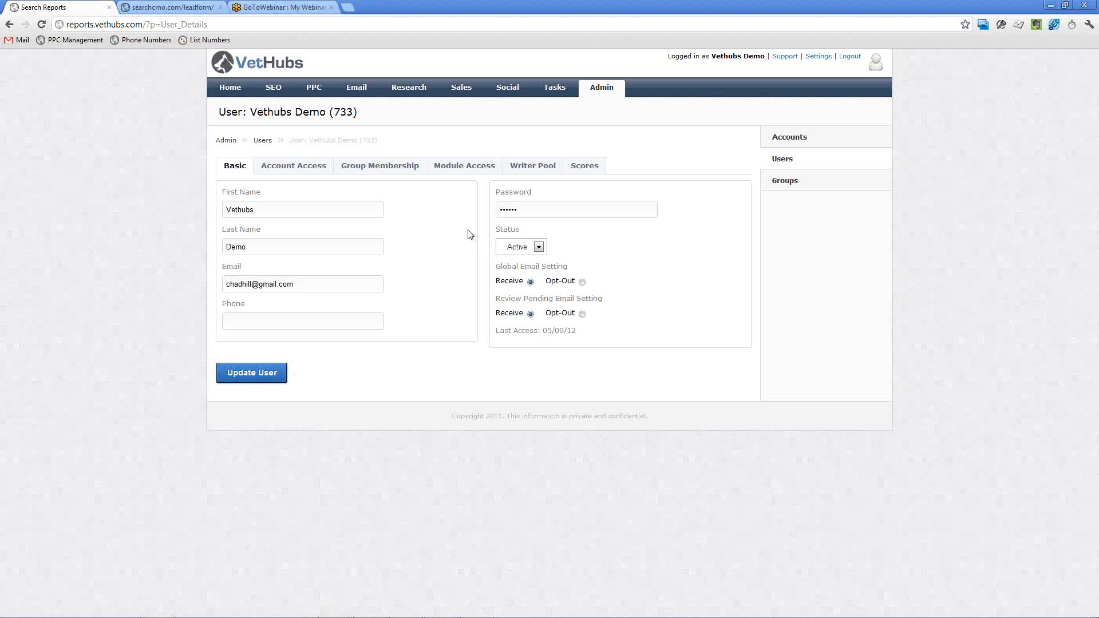
Review the demo user's group membership, module access and the modules available to add.
left_click(392, 174)
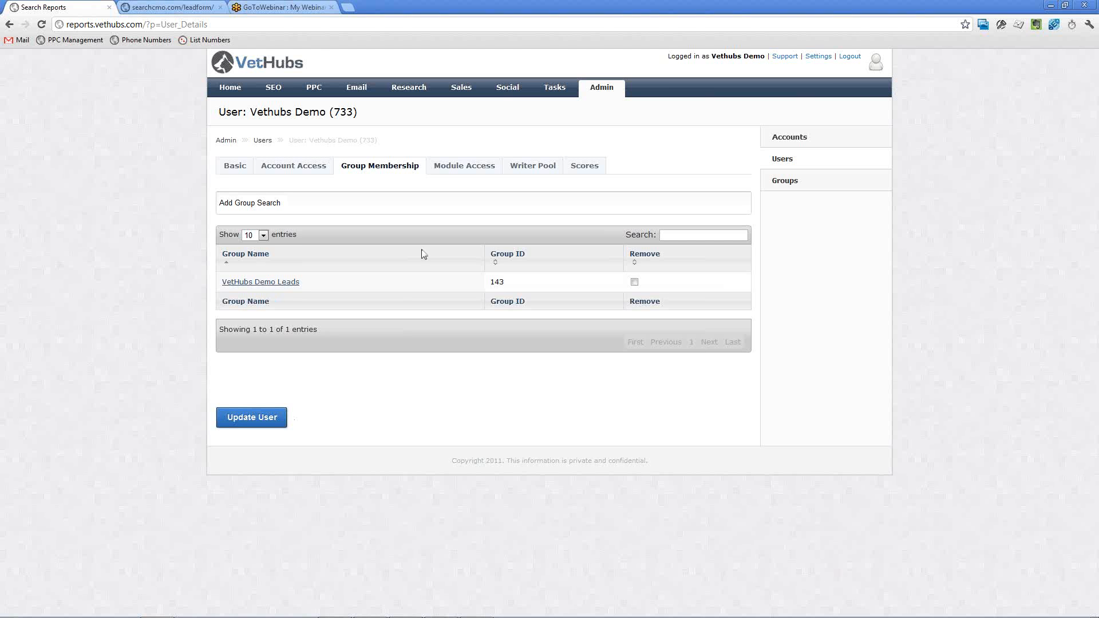
left_click(467, 169)
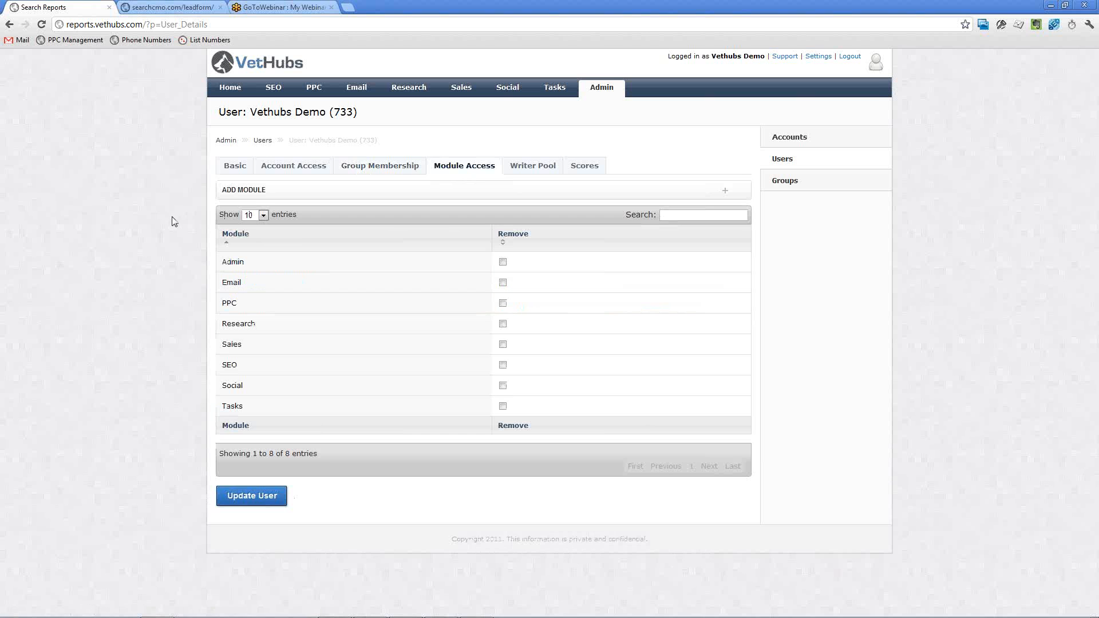
left_click(261, 191)
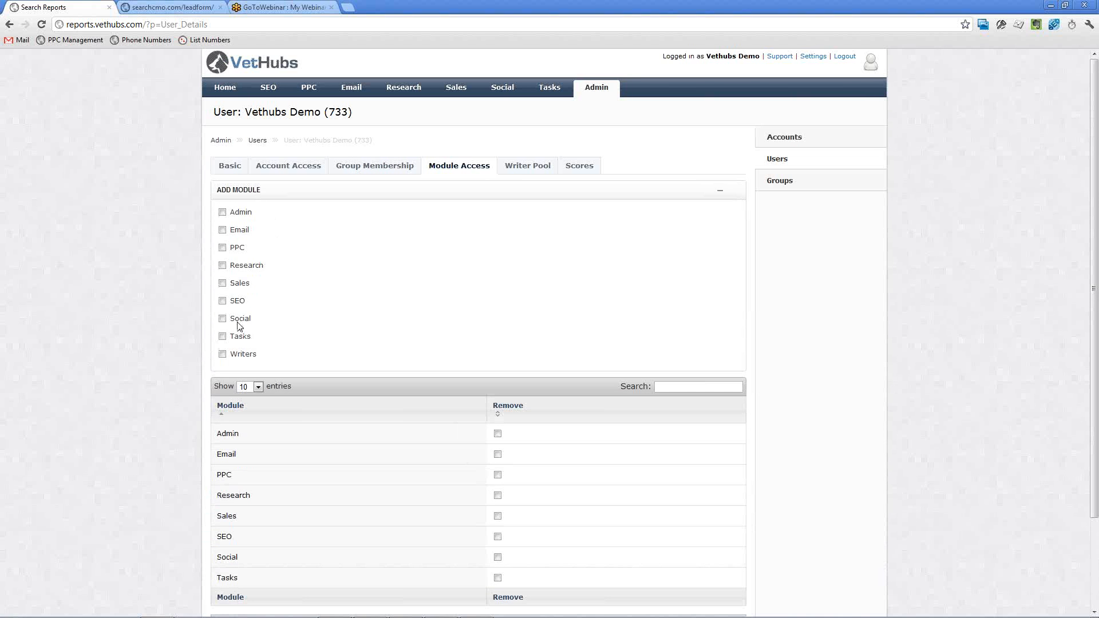
scroll(175, 377, "down", 3)
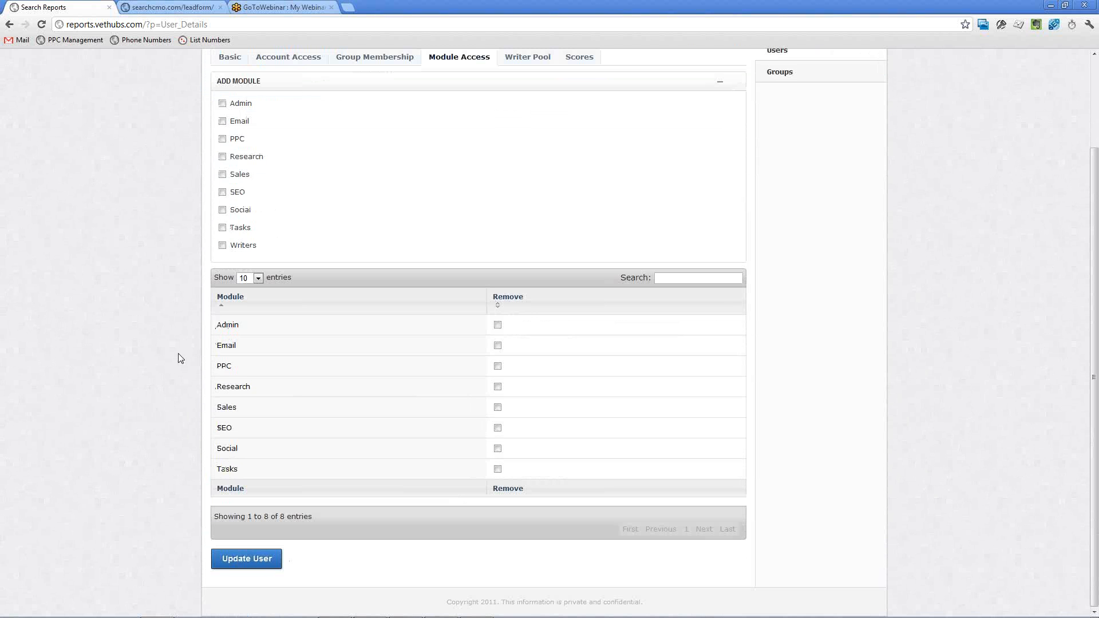
scroll(180, 358, "up", 2)
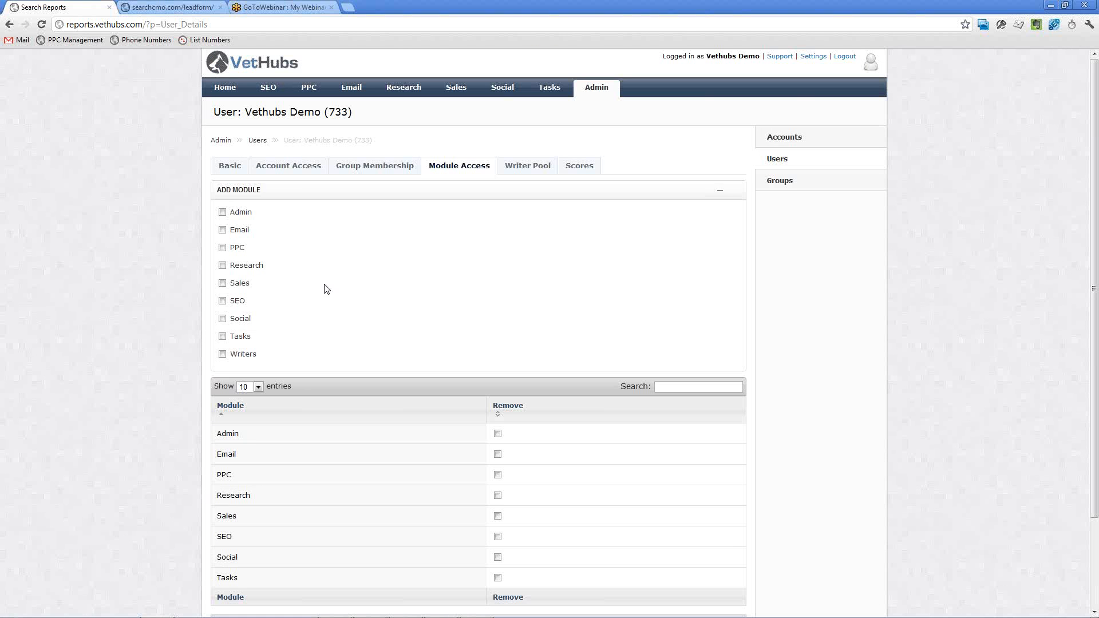
Switch to the searchcmo.com lead form and enter account name "Arlington Vet Clinic" plus the contact's first and last name.
left_click(168, 8)
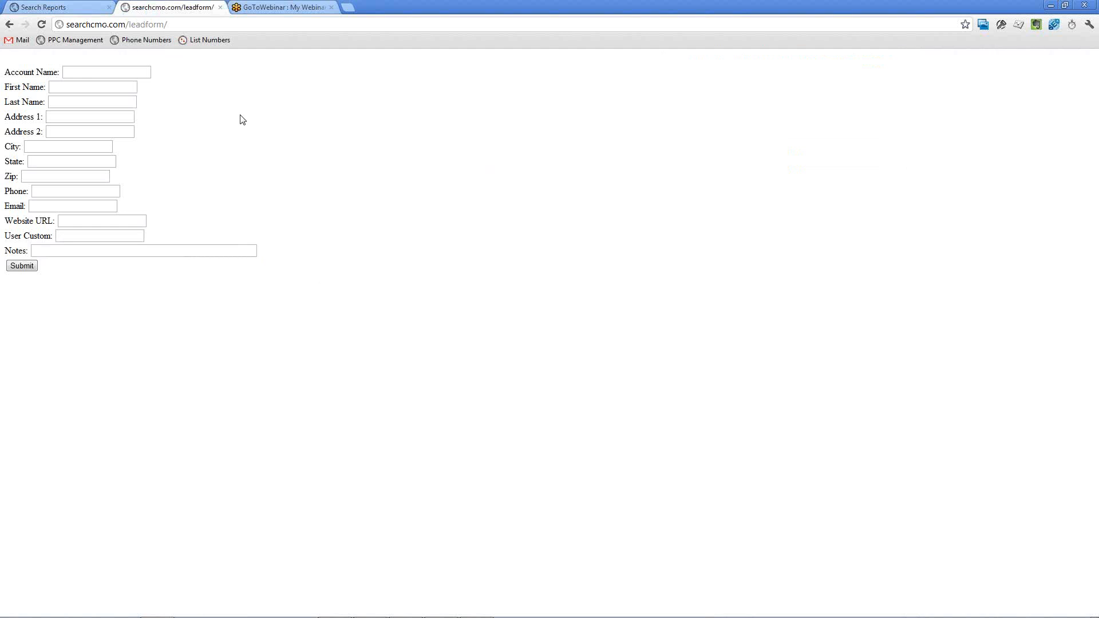
left_click(90, 74)
type("Arlington Vet Clinic")
key("Tab")
key("Tab")
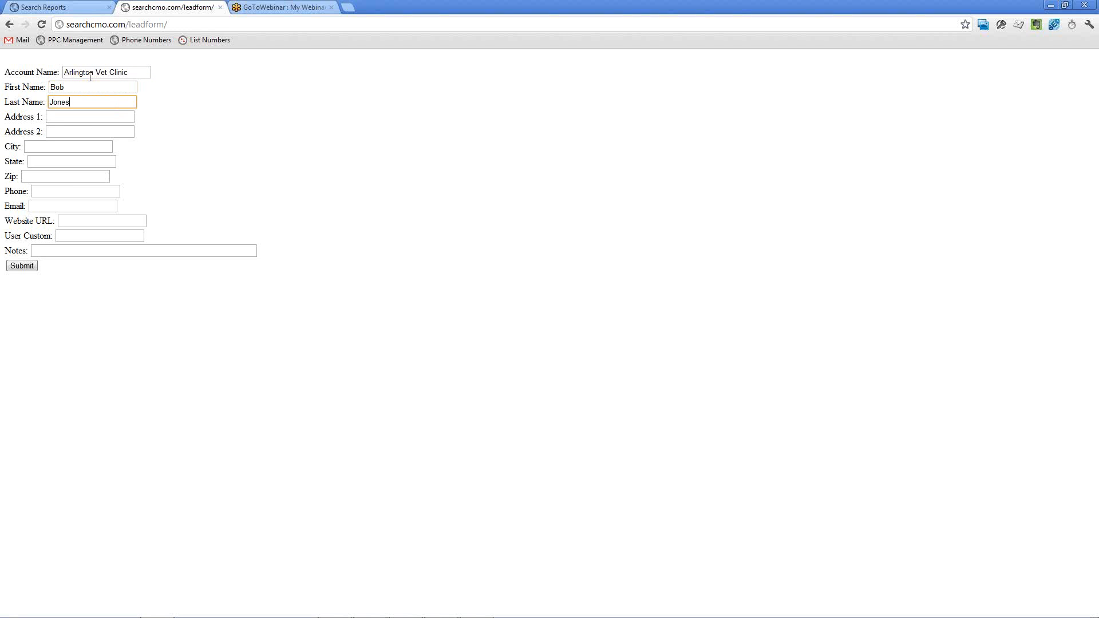
Leave the address fields blank and enter the contact's phone number in the lead form.
key("Tab")
key("Tab")
key("Tab")
key("Tab")
key("Tab")
key("Tab")
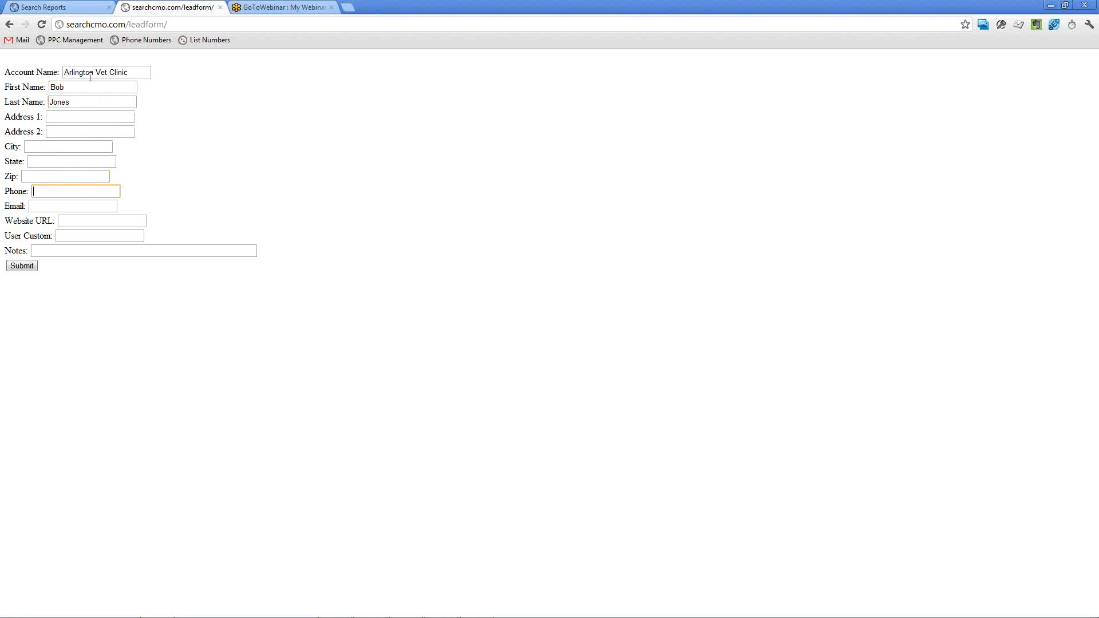
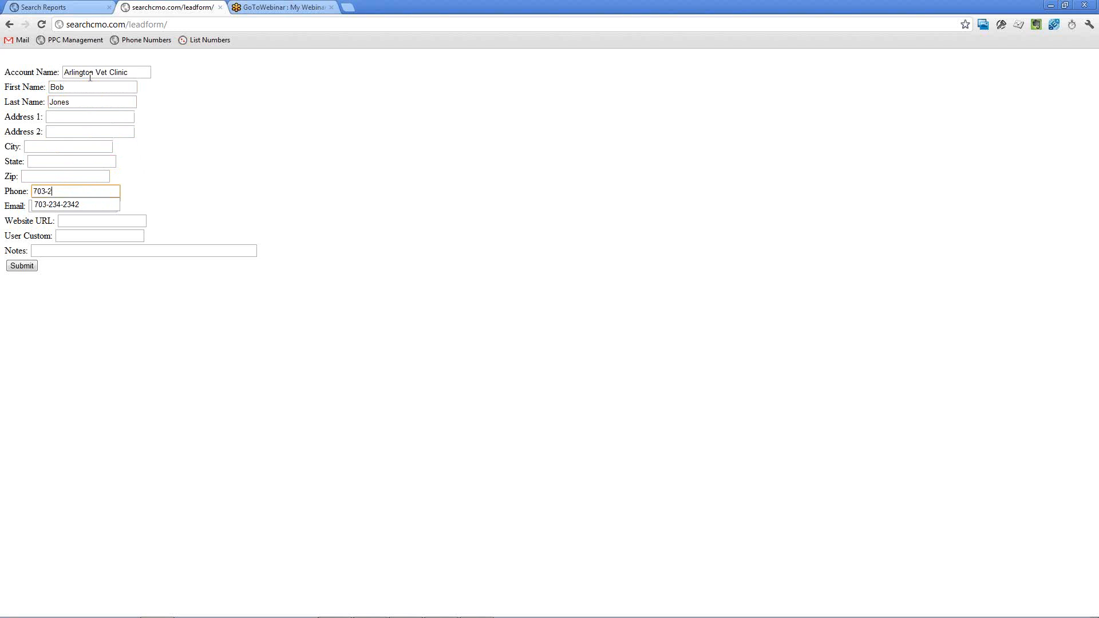
key("Tab")
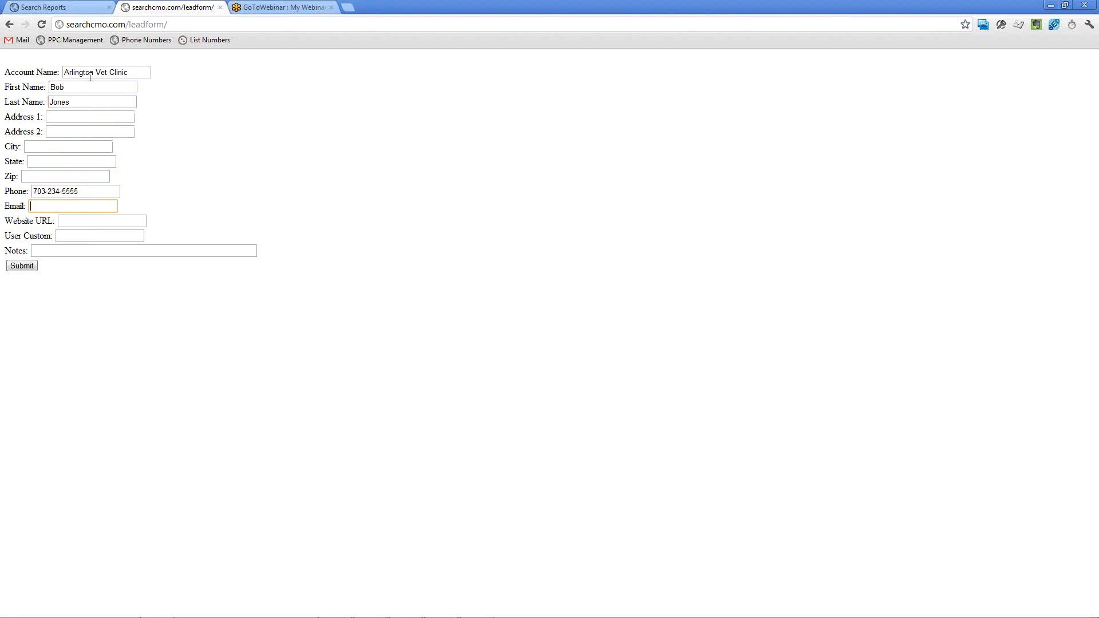
Enter the contact's e-mail address in the lead form, leaving the website URL and custom field blank.
key("Tab")
key("Tab")
key("Tab")
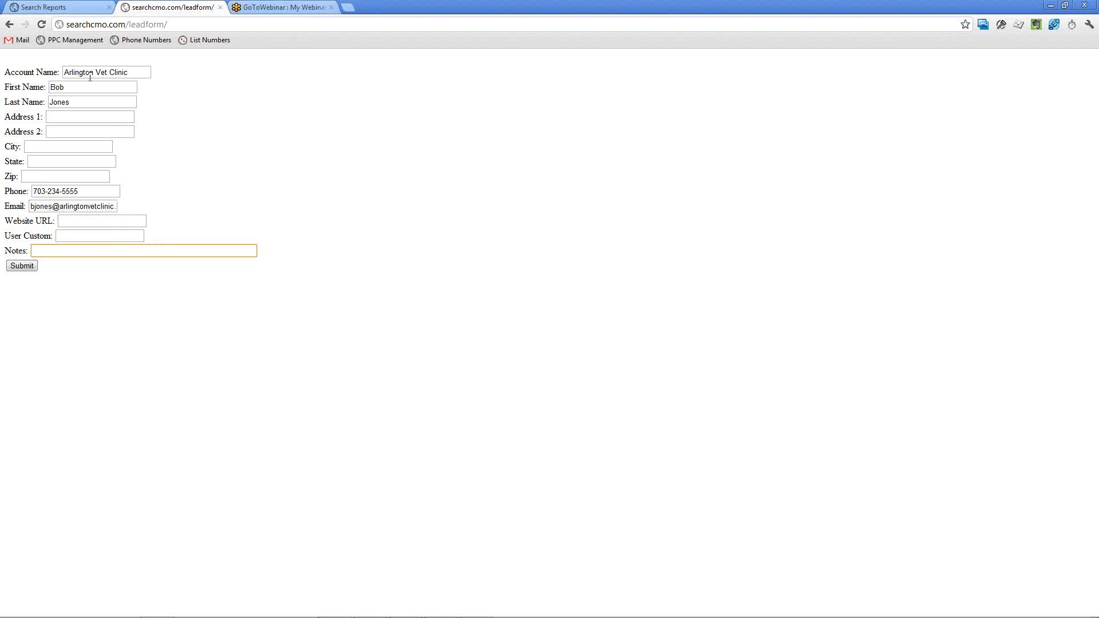
Enter the note "Interested in your websites" and submit the lead form.
type("INte")
key("BackSpace")
key("BackSpace")
key("BackSpace")
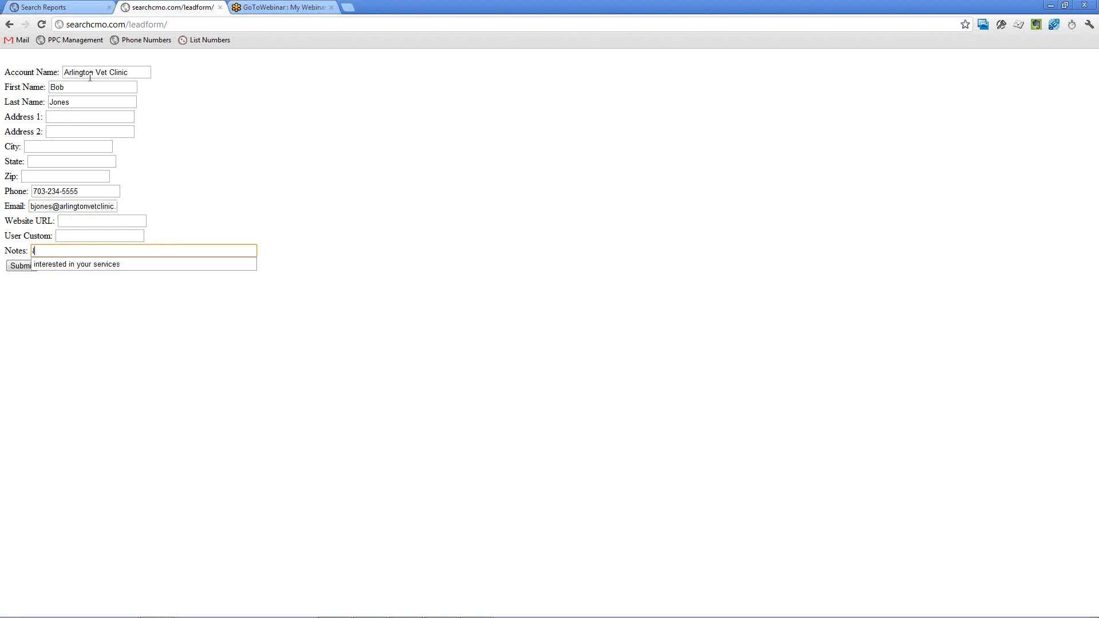
type("Interested in your website")
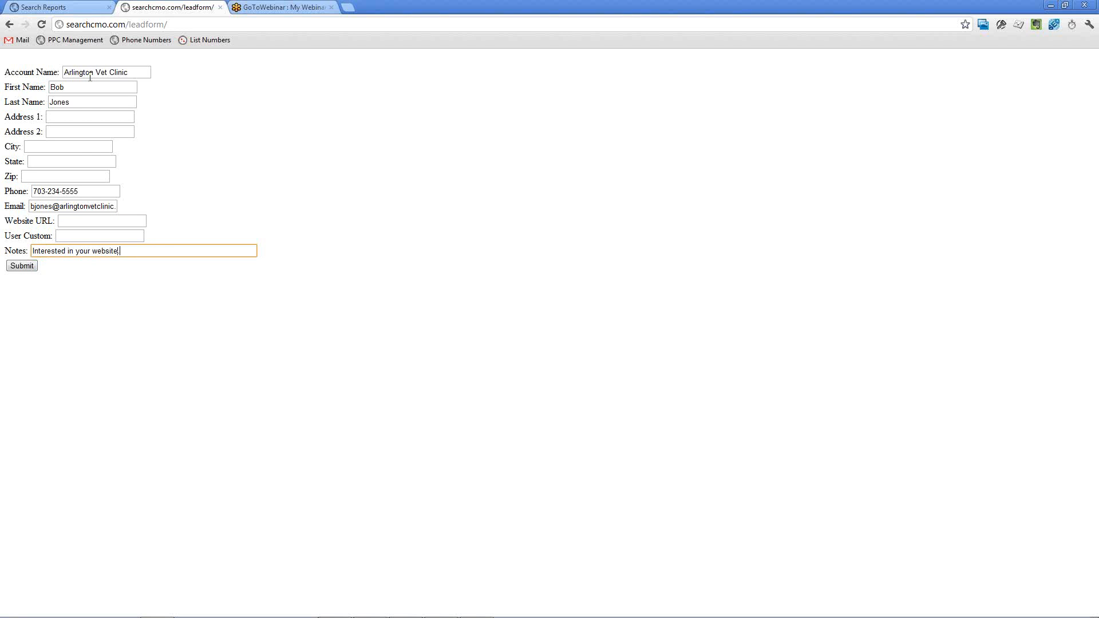
type(".")
key("BackSpace")
type("s.")
left_click(30, 265)
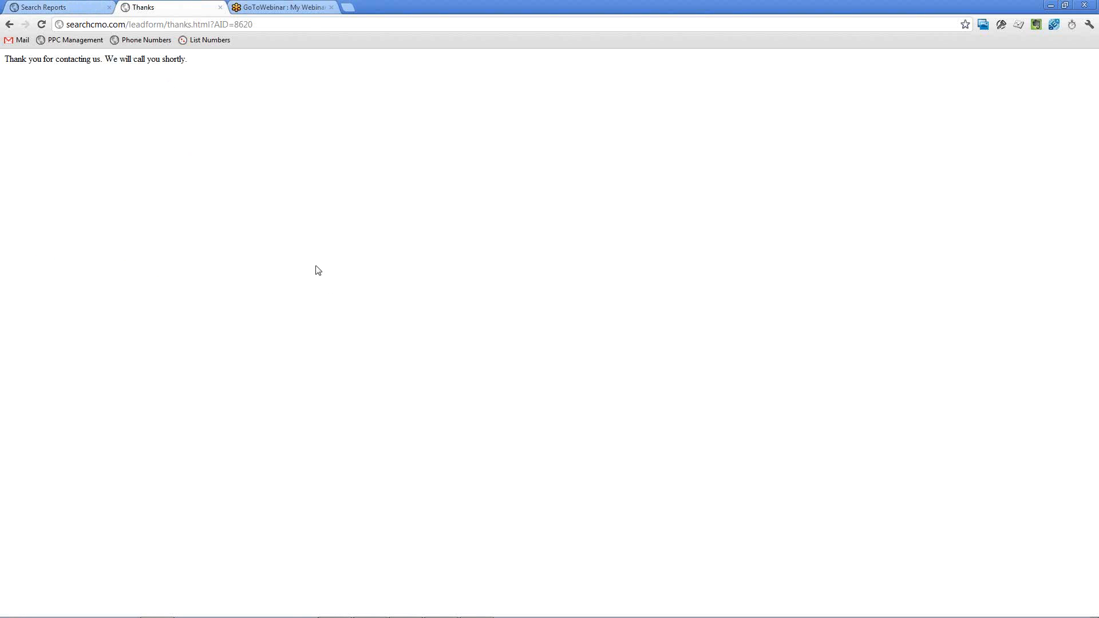
Check the Gmail inbox in Firefox for new mail and return to the VetHubs reports site.
left_click(335, 607)
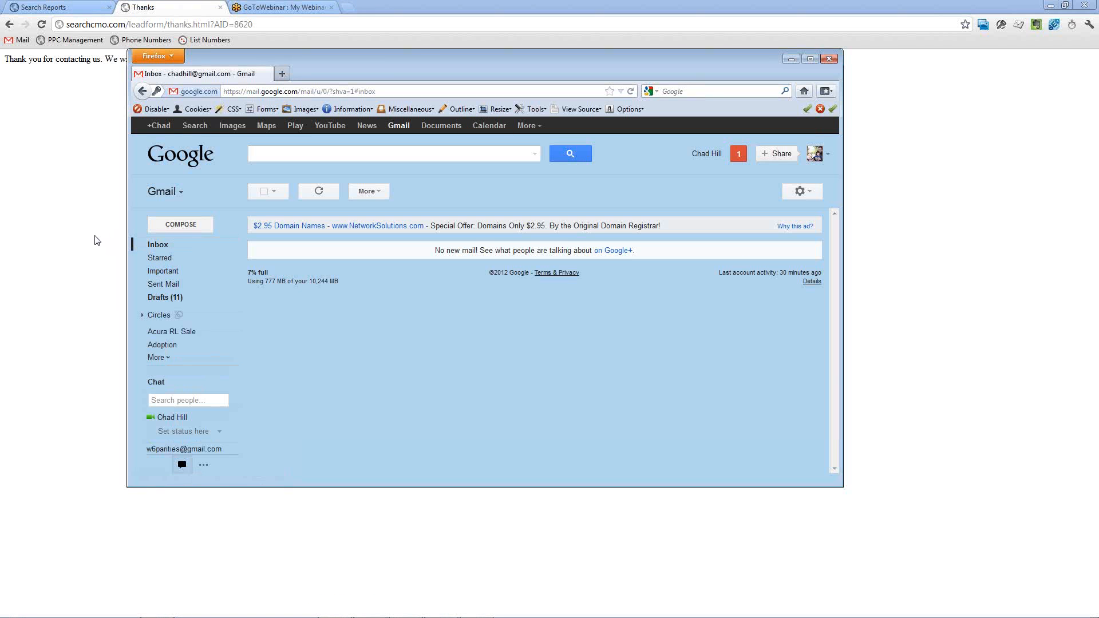
left_click(82, 237)
left_click(60, 12)
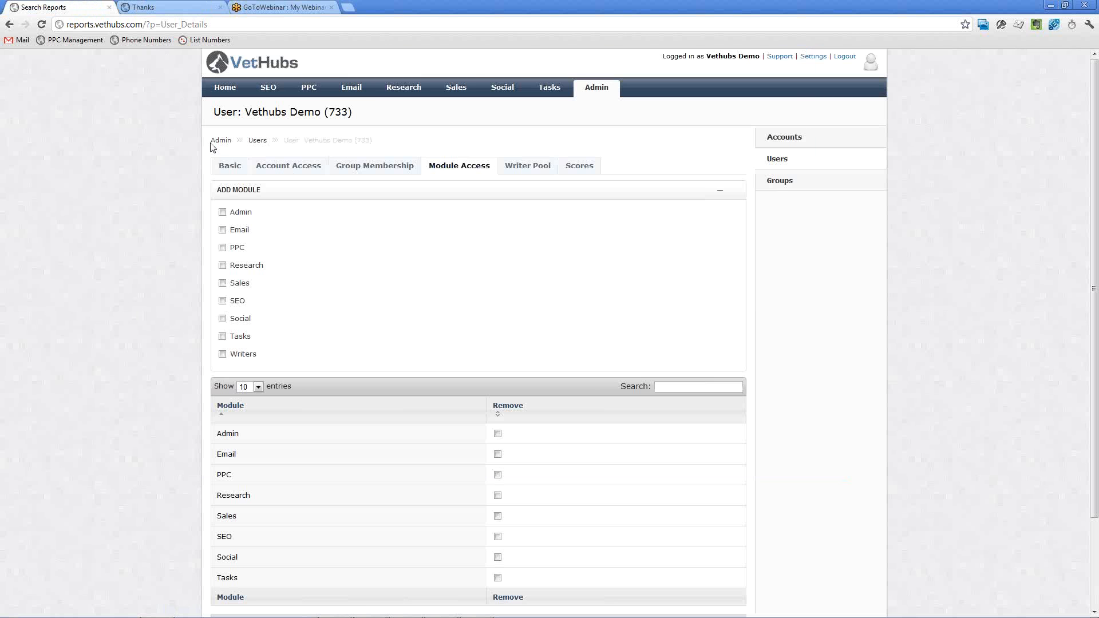
Open the Arlington Vet Clinic record from the sales web leads.
left_click(457, 89)
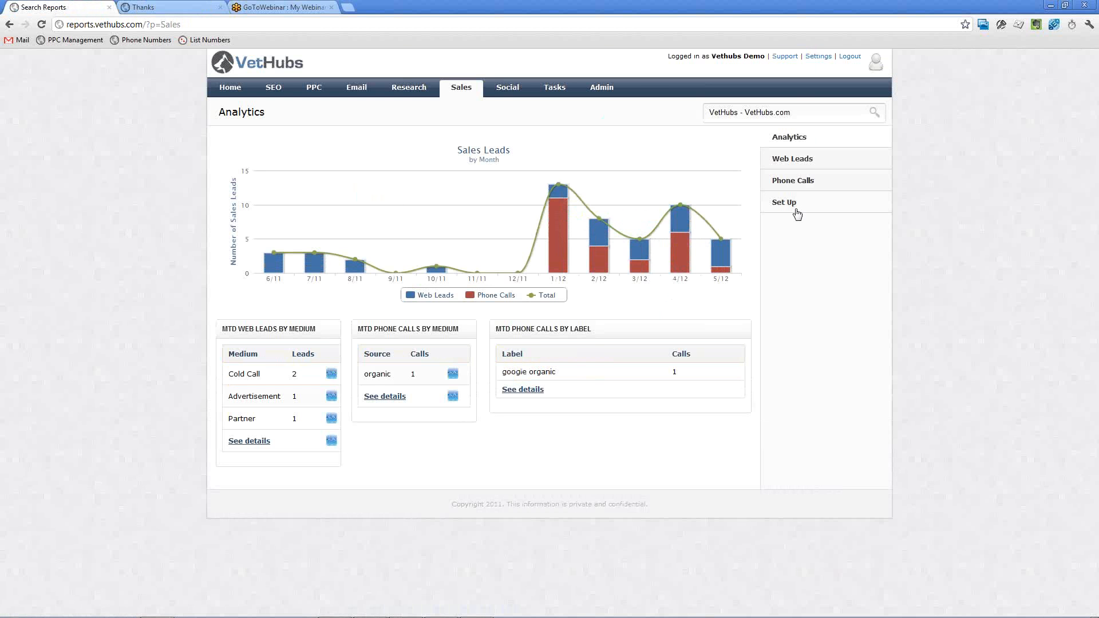
left_click(803, 165)
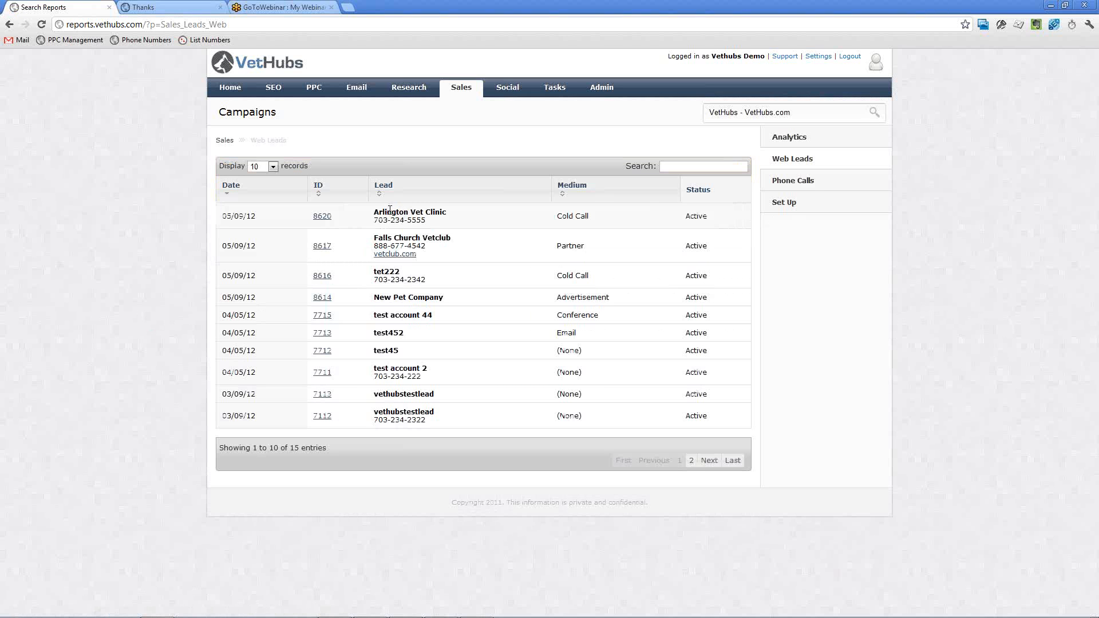
left_click(323, 218)
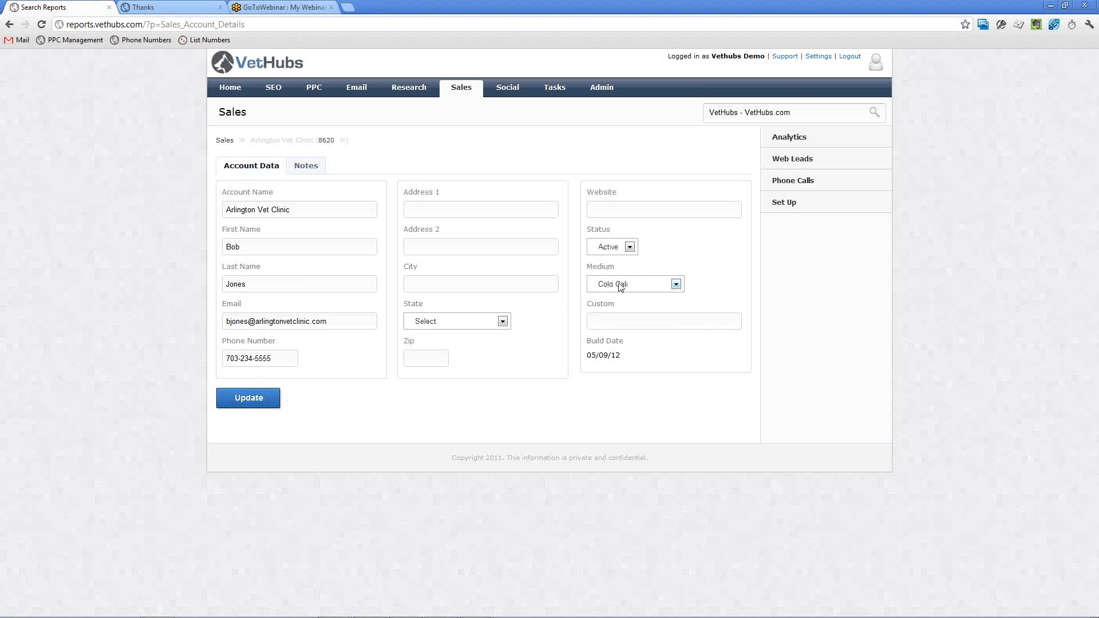
Set the Arlington Vet Clinic lead's medium to Web - Search Engine.
left_click(617, 287)
left_click(641, 273)
left_click(617, 286)
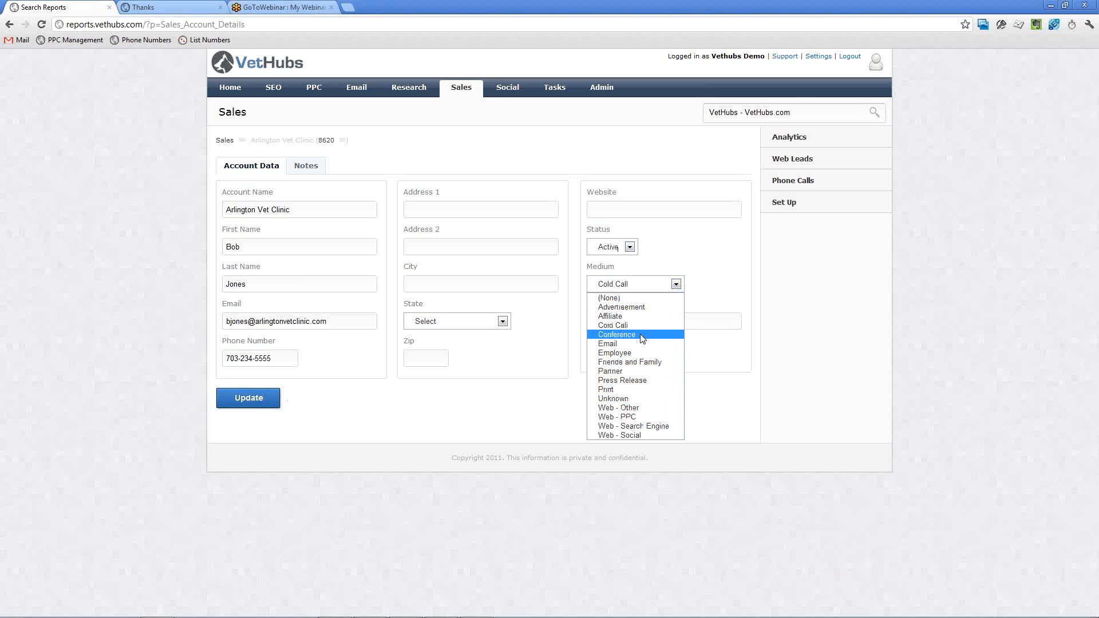
left_click(662, 429)
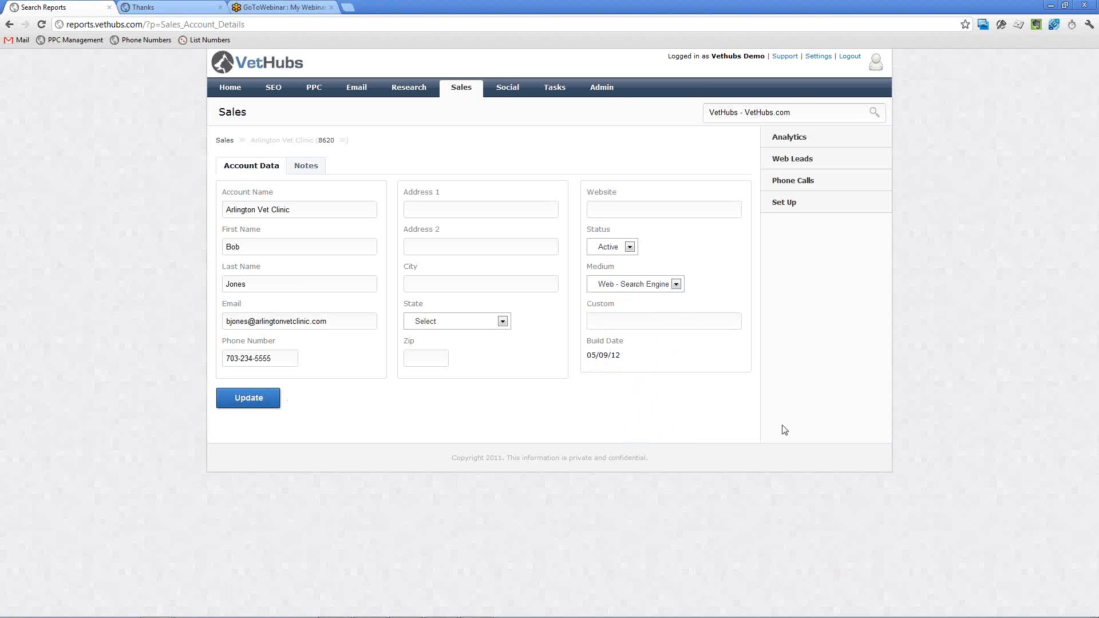
Save the Arlington Vet Clinic lead's account data and open the clinic's campaign from its admin account record.
left_click(277, 399)
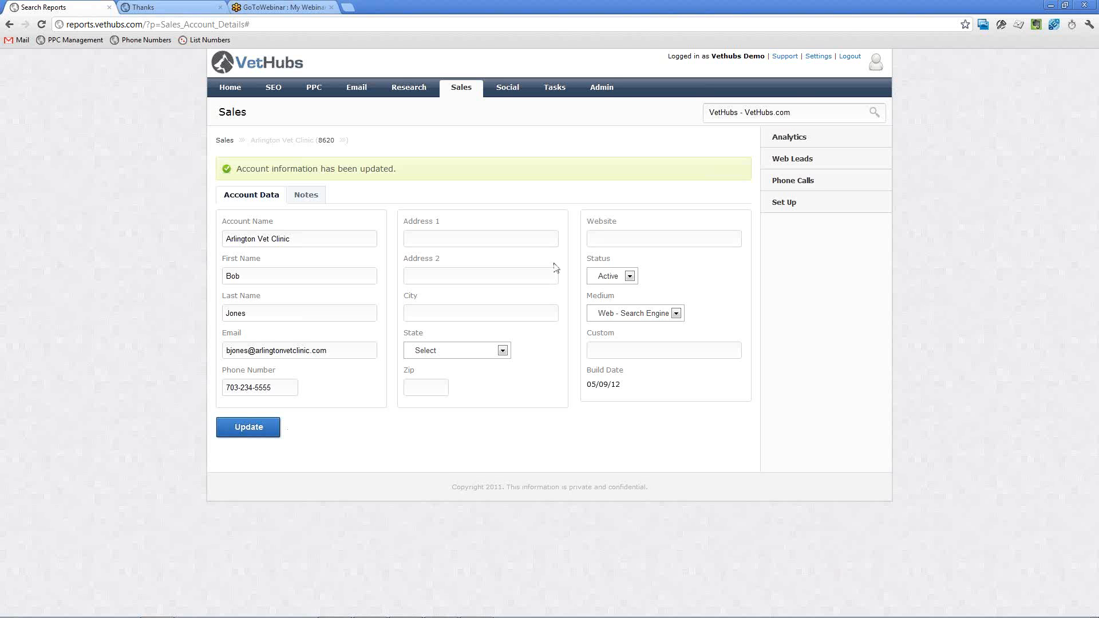
left_click(327, 143)
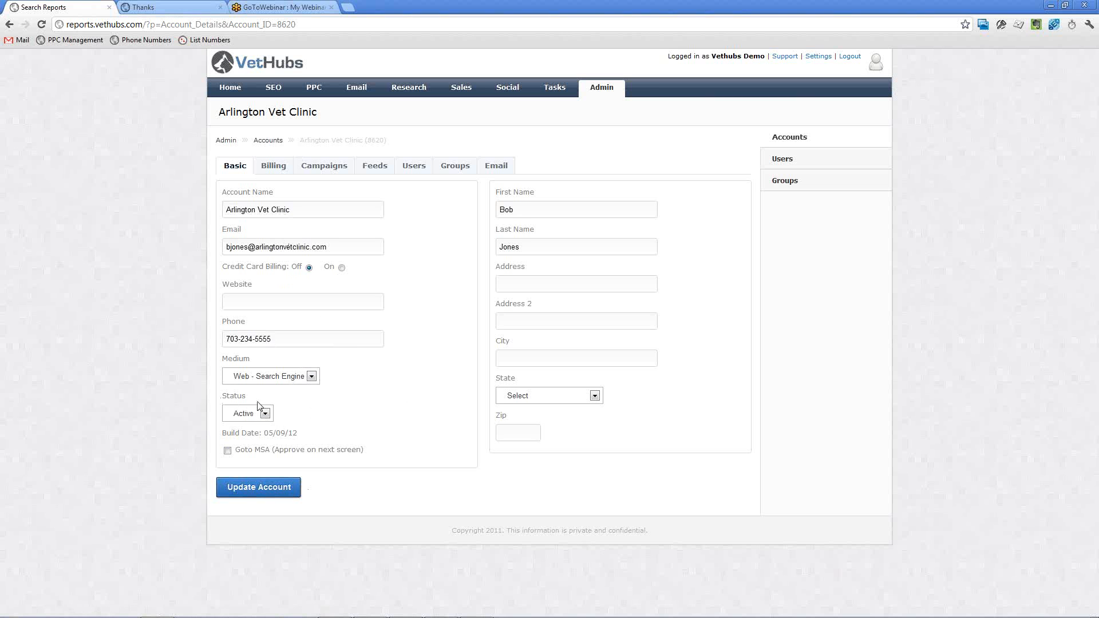
left_click(312, 172)
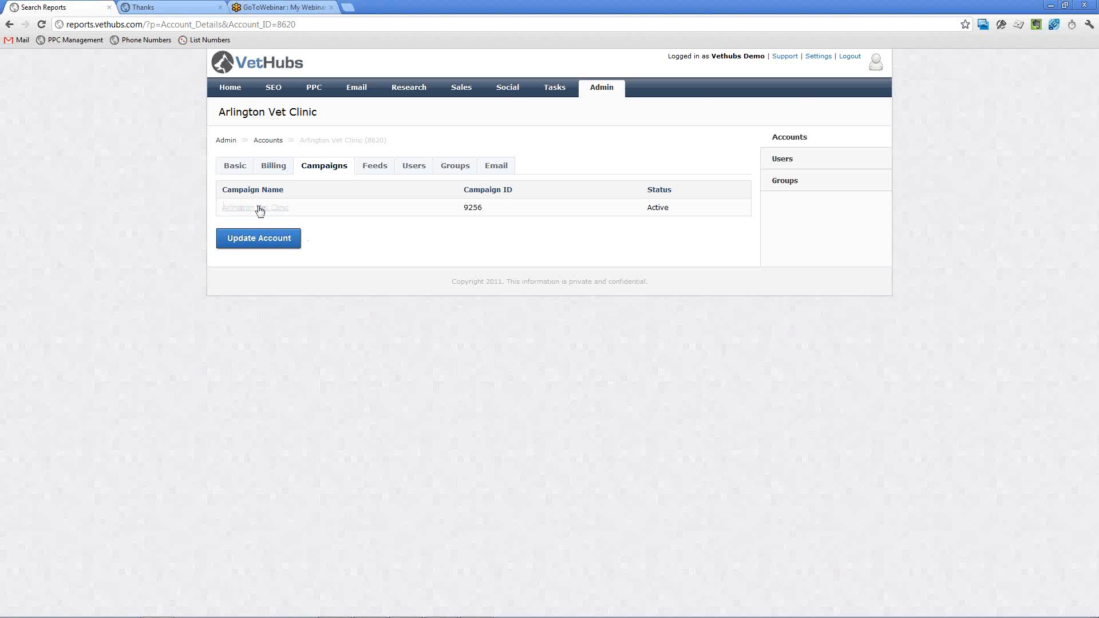
left_click(260, 209)
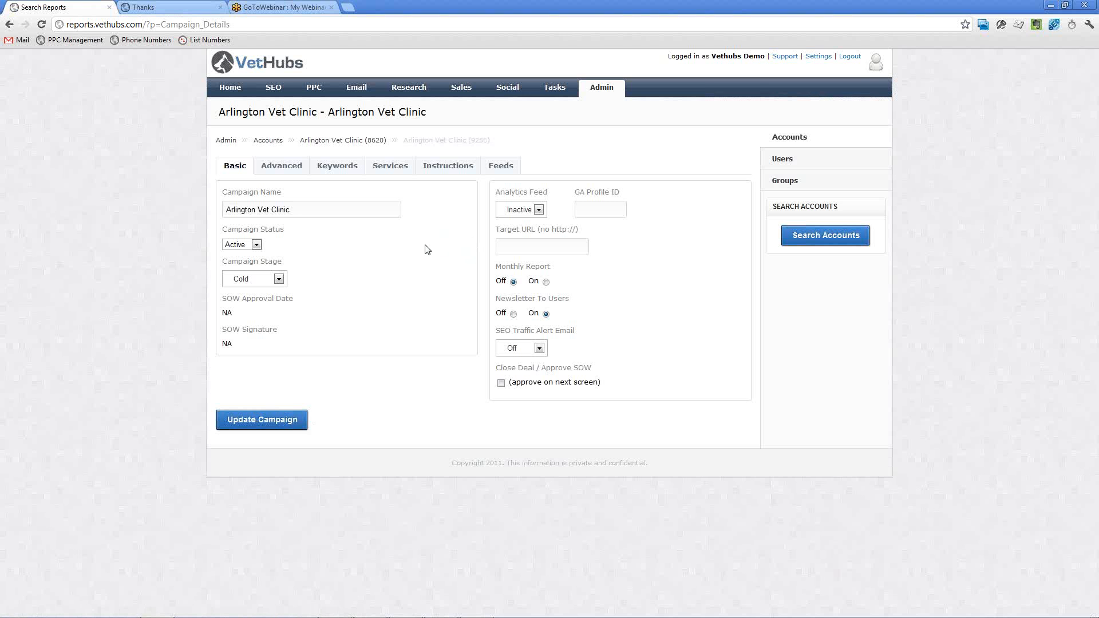
Review the Arlington Vet Clinic campaign's available services and its campaign stage options.
left_click(390, 171)
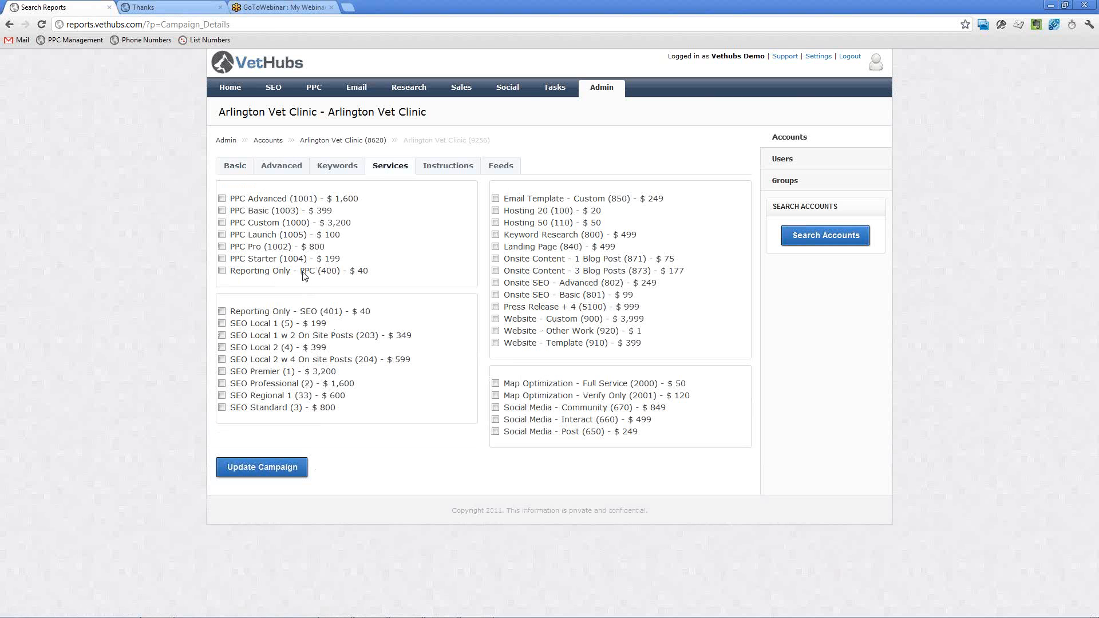
left_click(236, 172)
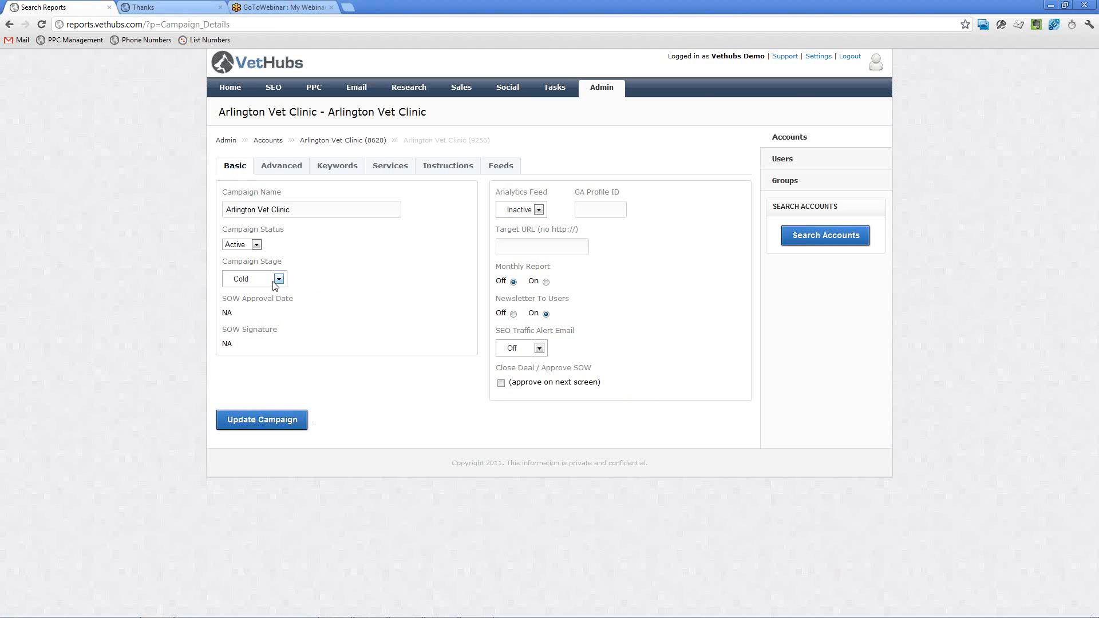
left_click(276, 281)
left_click(334, 279)
left_click(403, 166)
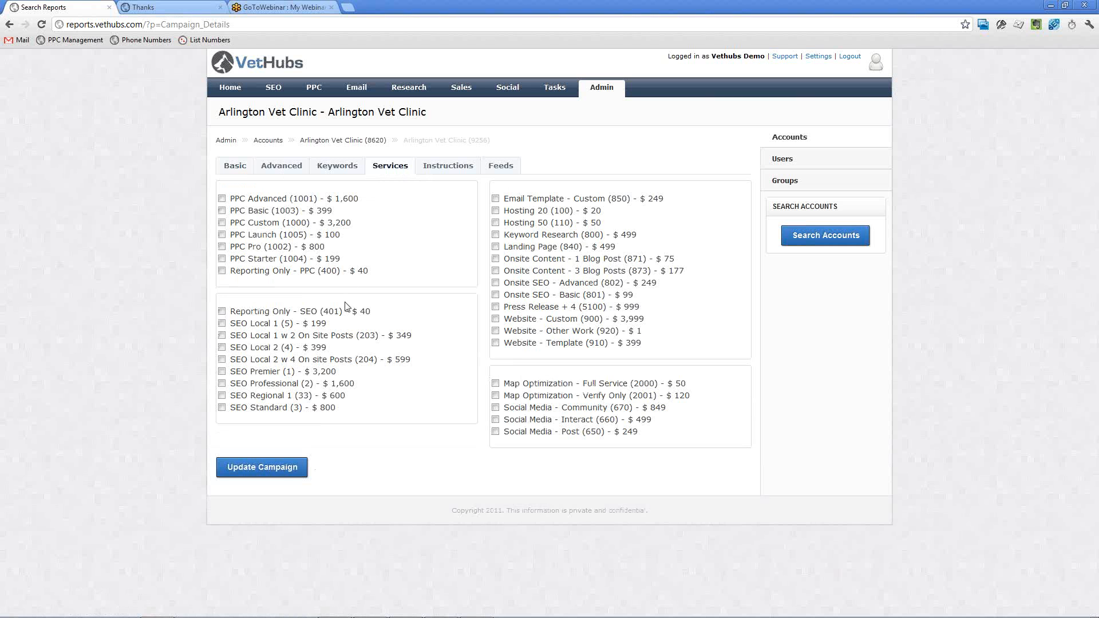
left_click(236, 168)
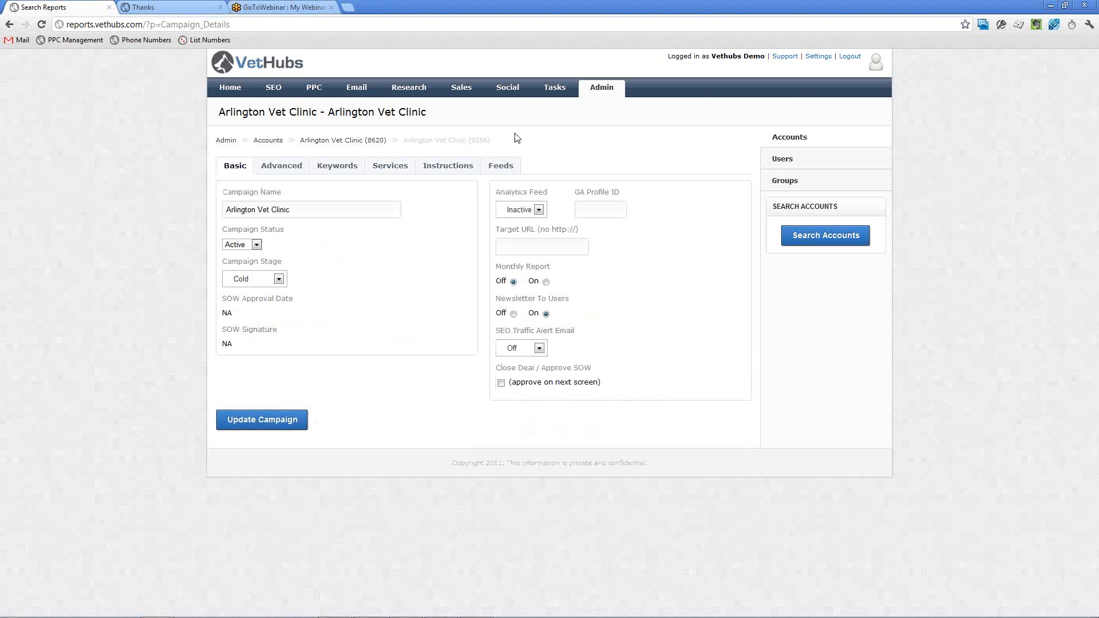
In the task list, remove the assigned-user filter and include the General and Sales task types.
left_click(561, 96)
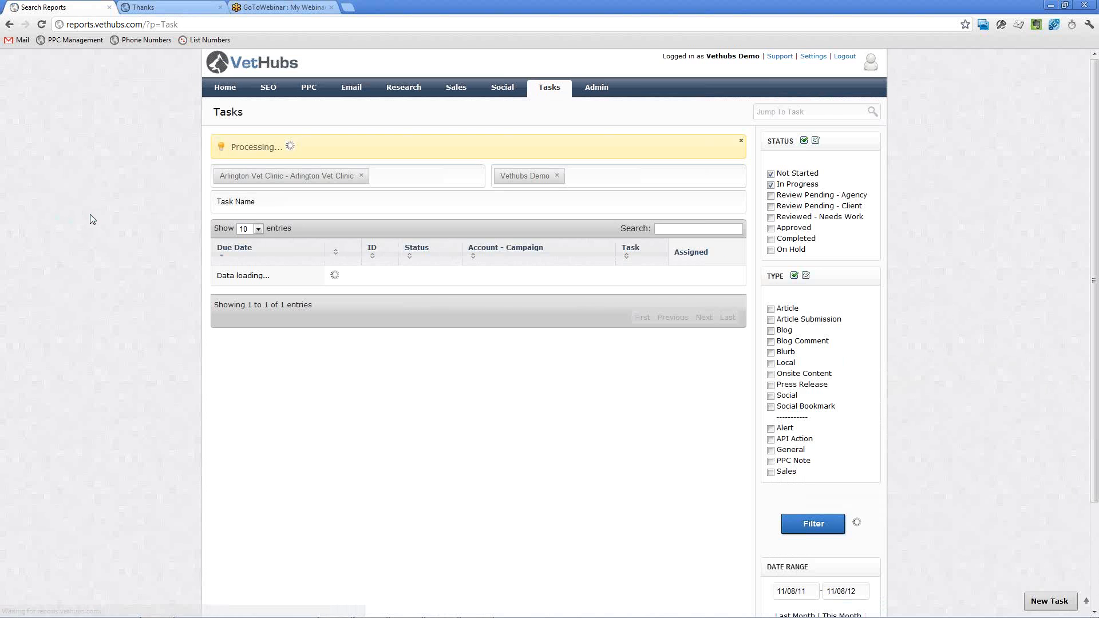
left_click(556, 175)
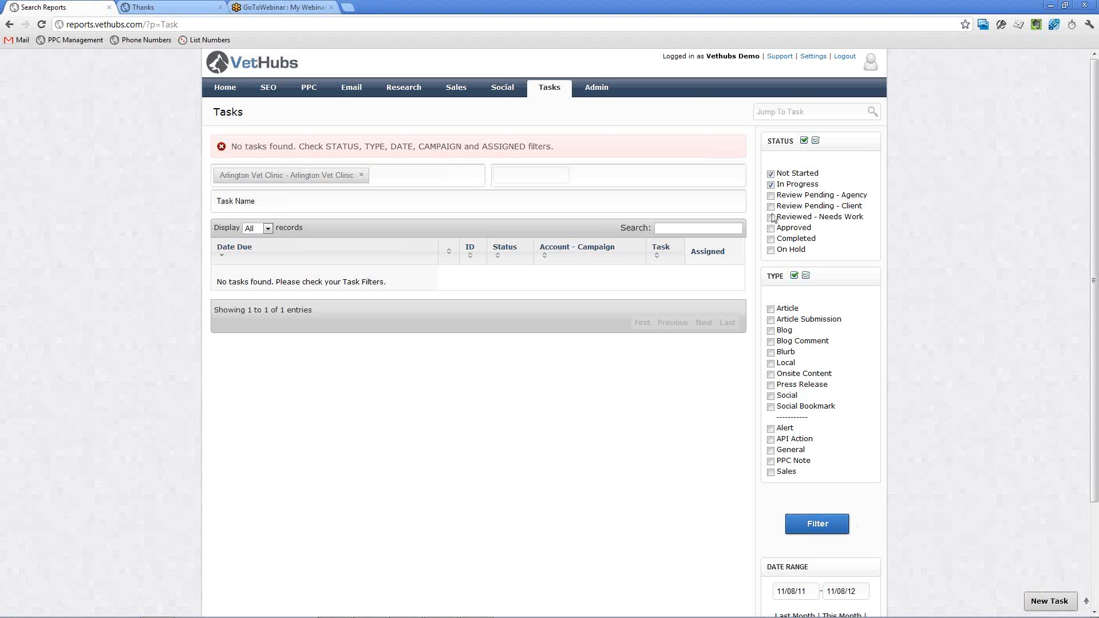
scroll(936, 250, "down", 1)
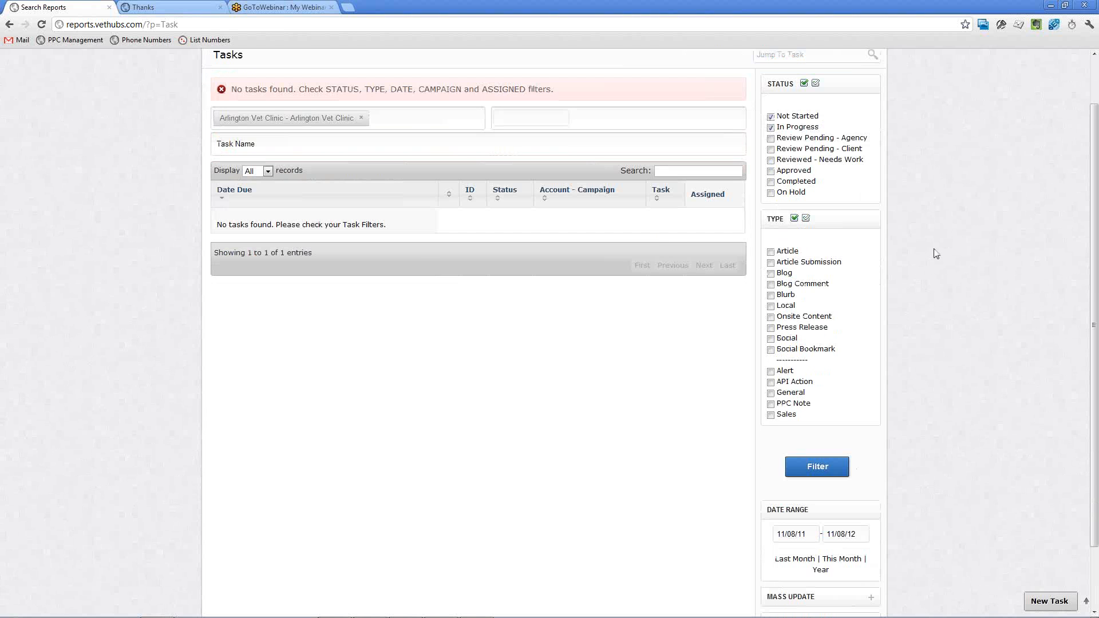
left_click(771, 394)
left_click(771, 415)
scroll(920, 354, "up", 1)
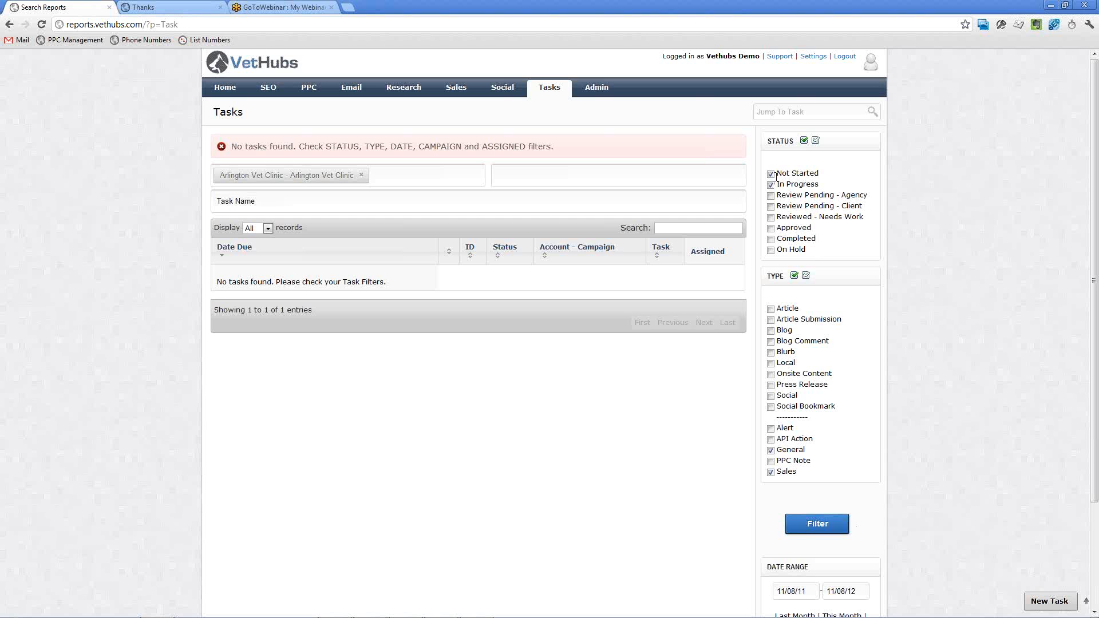
Add Completed tasks to the Not Started and In Progress status filter and apply the filters.
left_click(771, 174)
left_click(771, 240)
left_click(771, 185)
left_click(771, 185)
scroll(932, 243, "down", 2)
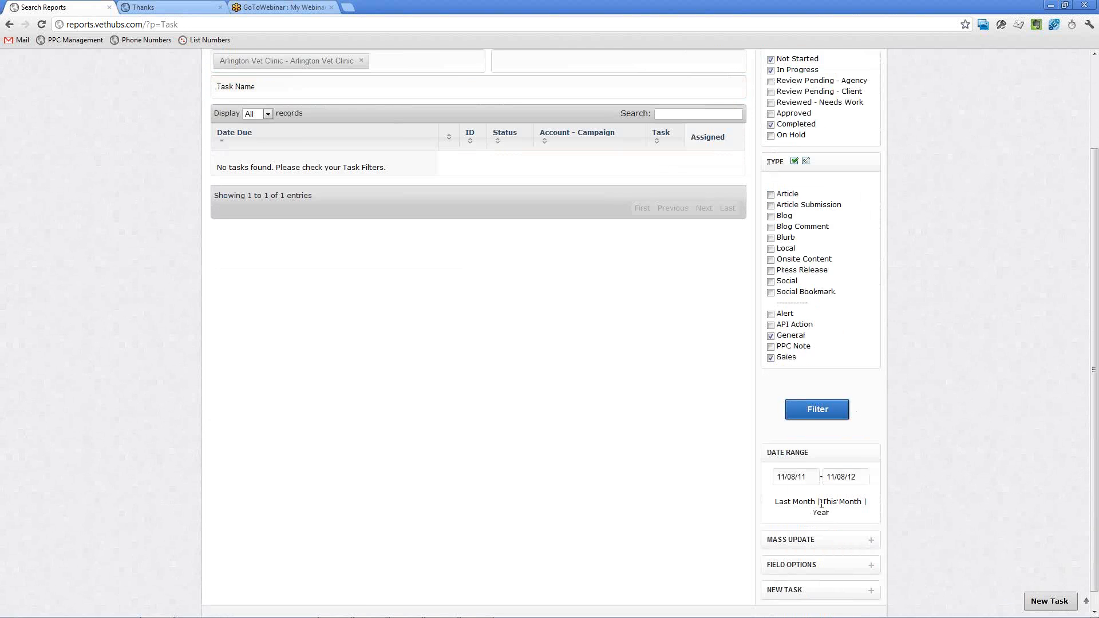
left_click(818, 409)
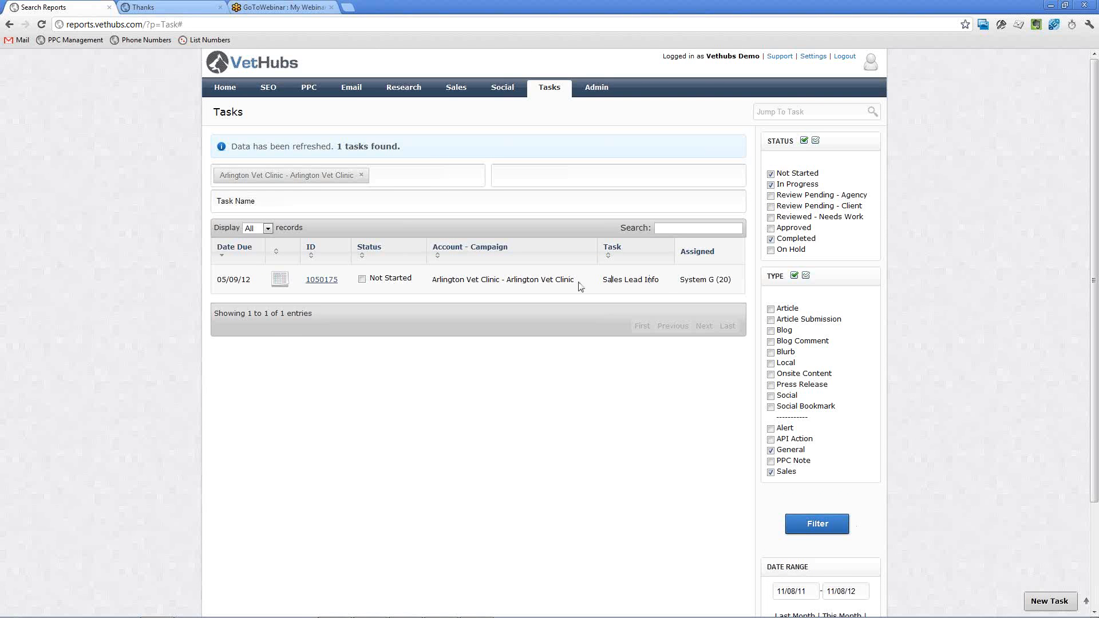
Open the Sales Lead Info task and set its status to Completed.
left_click(322, 285)
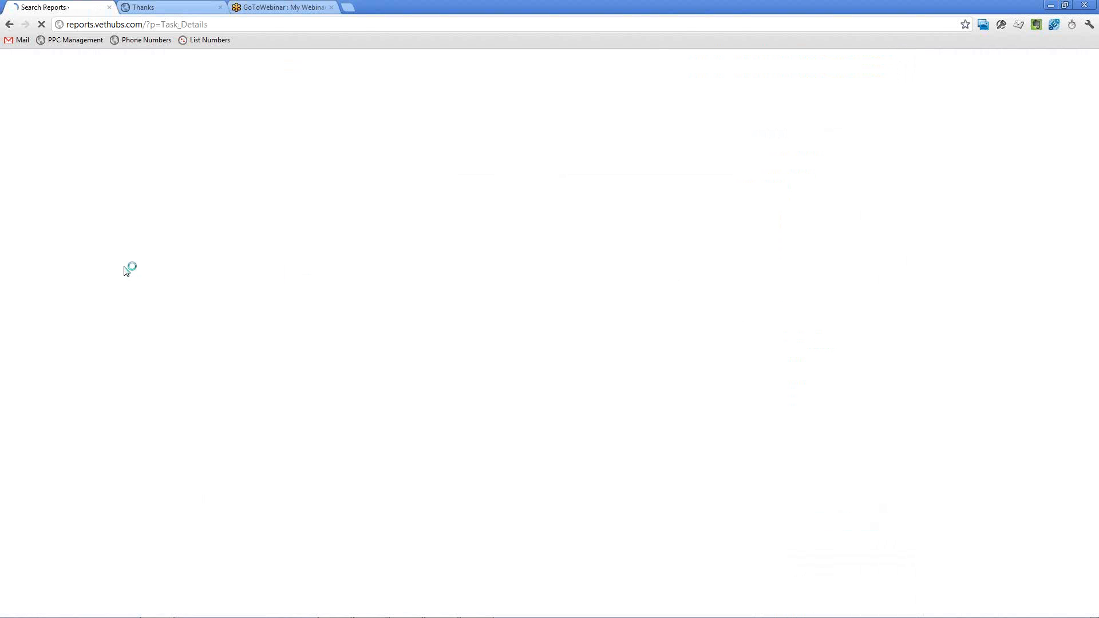
scroll(126, 271, "down", 3)
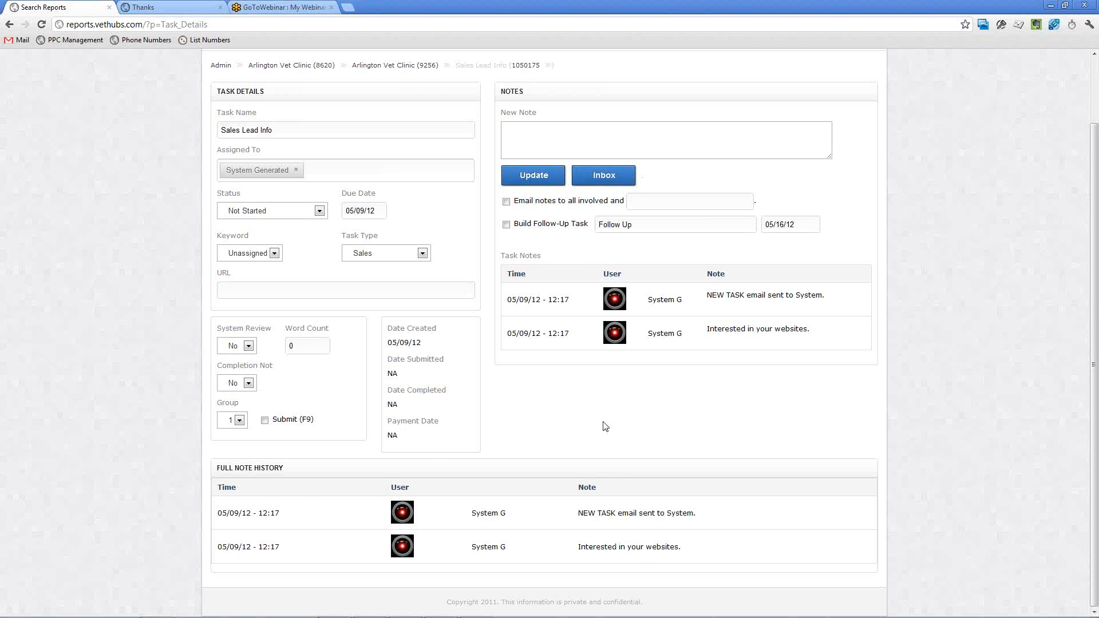
scroll(607, 429, "up", 2)
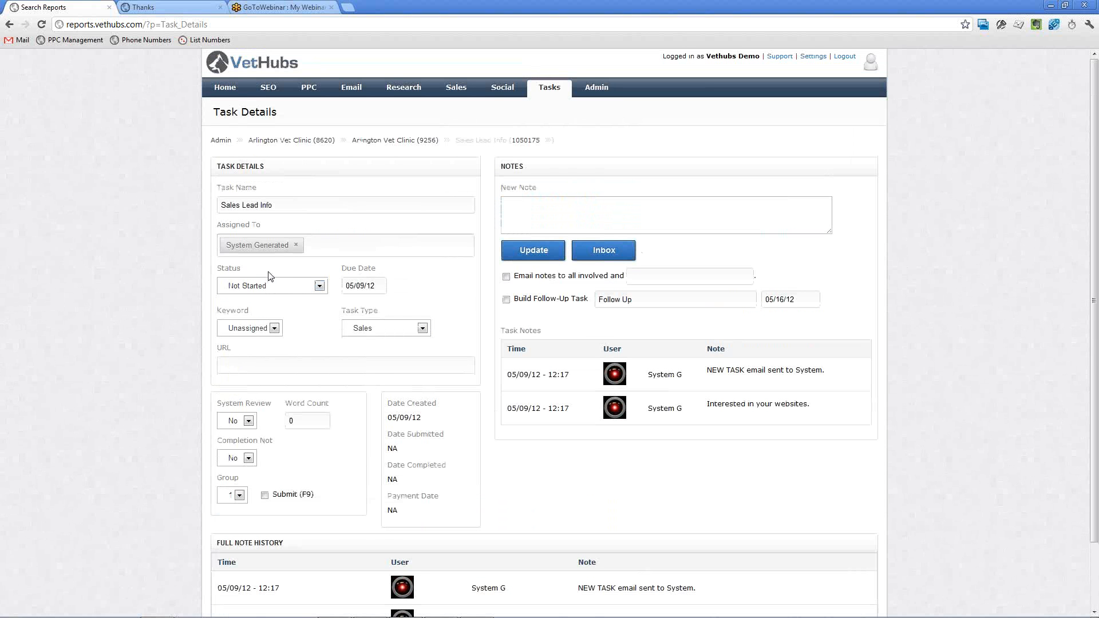
left_click(284, 286)
left_click(276, 355)
Enter the new note "Received lead. I will begin working it." on the Sales Lead Info task.
left_click(559, 216)
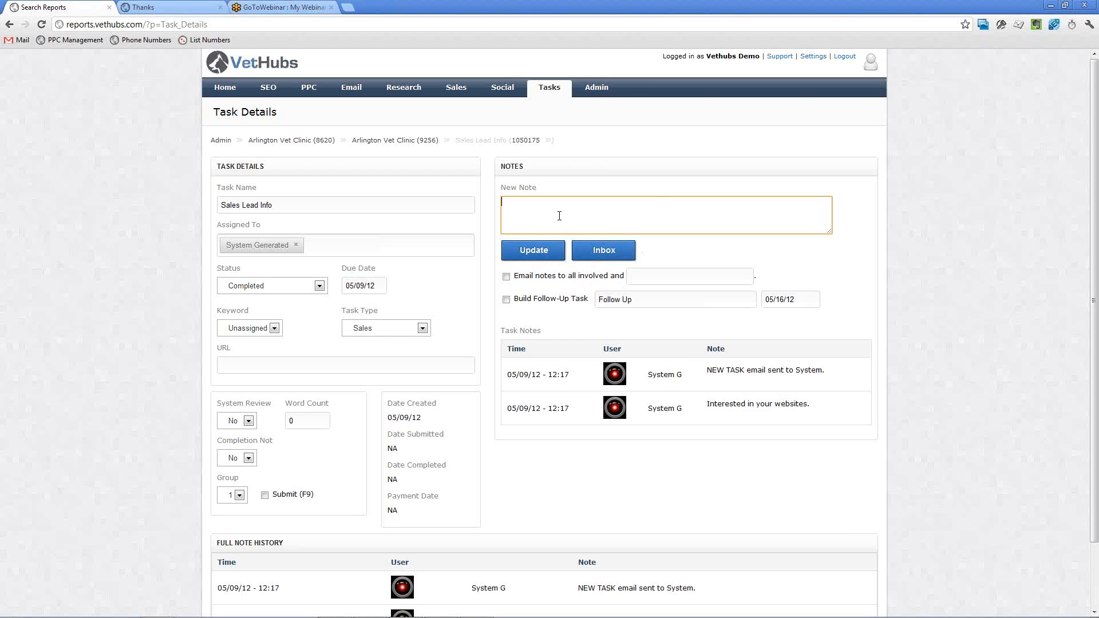
type("Received lead. I will beging wor")
key("BackSpace")
key("BackSpace")
key("BackSpace")
key("BackSpace")
key("BackSpace")
type("working it.")
Enable a follow-up task named "Call customer" with the due date 05/09/2012.
left_click(507, 300)
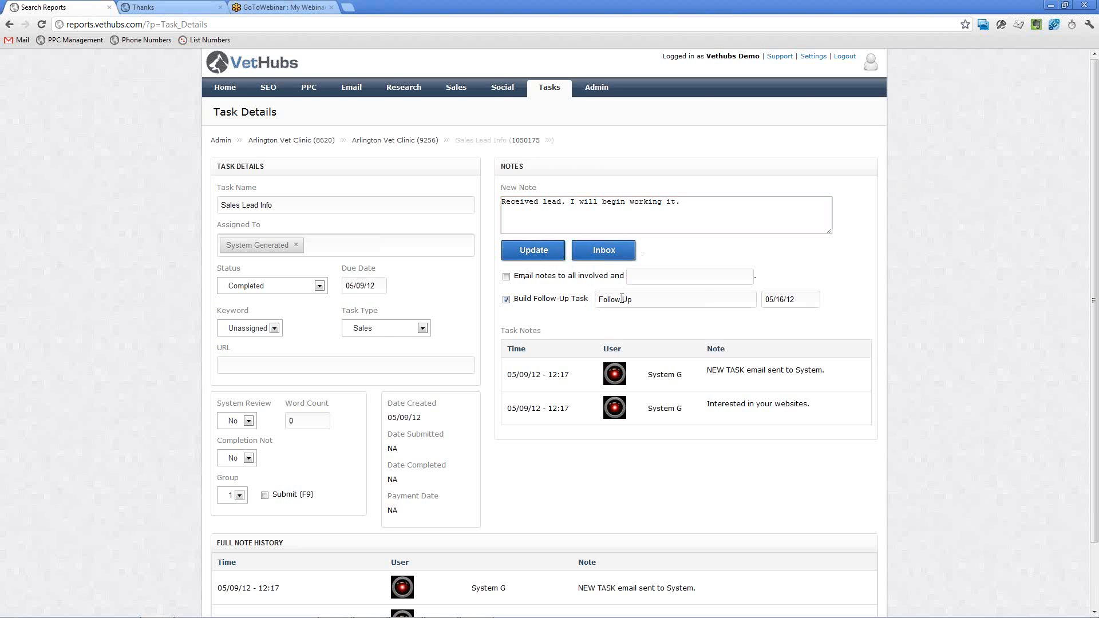
left_click_drag(648, 302, 598, 301)
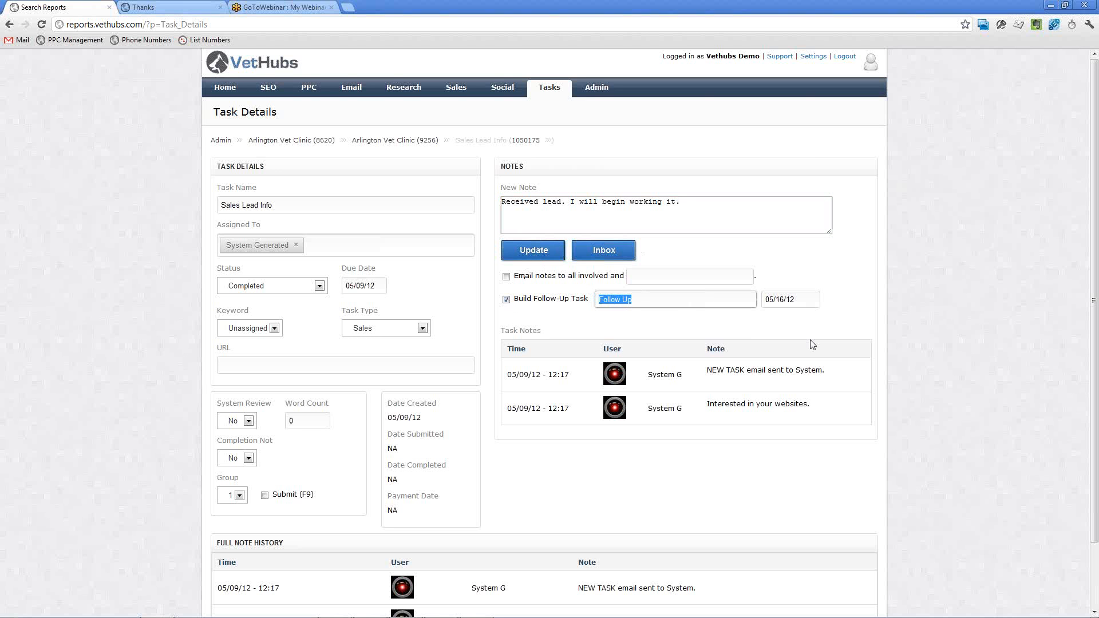
type("Schedule")
key("BackSpace")
key("BackSpace")
key("BackSpace")
key("BackSpace")
key("BackSpace")
key("BackSpace")
key("BackSpace")
key("BackSpace")
type("Call custome")
key("Tab")
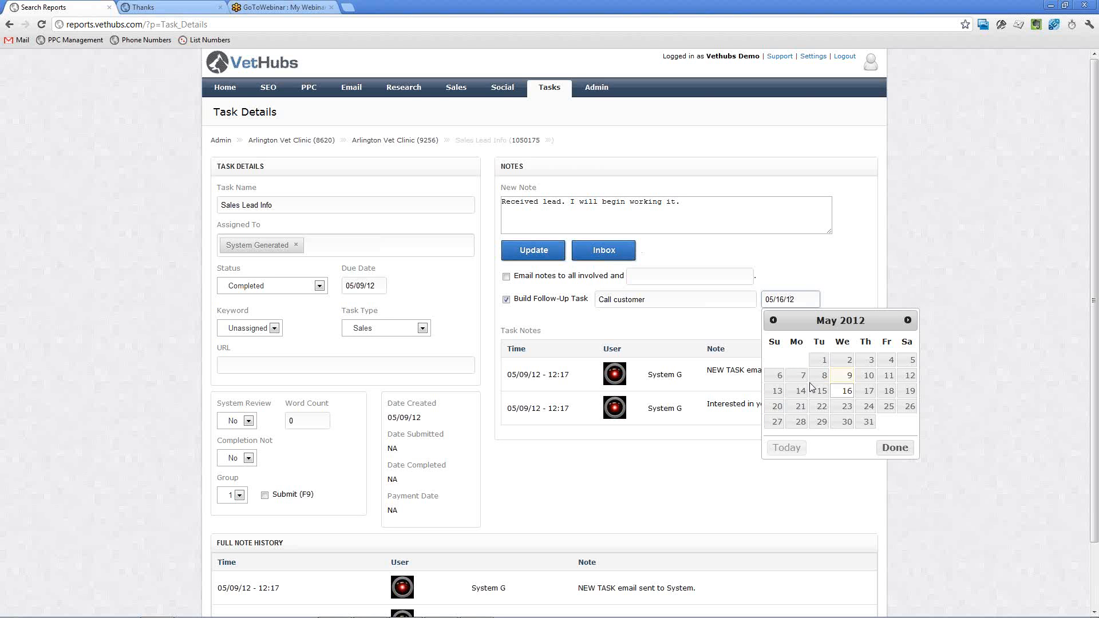
left_click(849, 377)
Rename the follow-up task to "Initial contact attempt" and save the Sales Lead Info task update.
left_click_drag(664, 300, 593, 297)
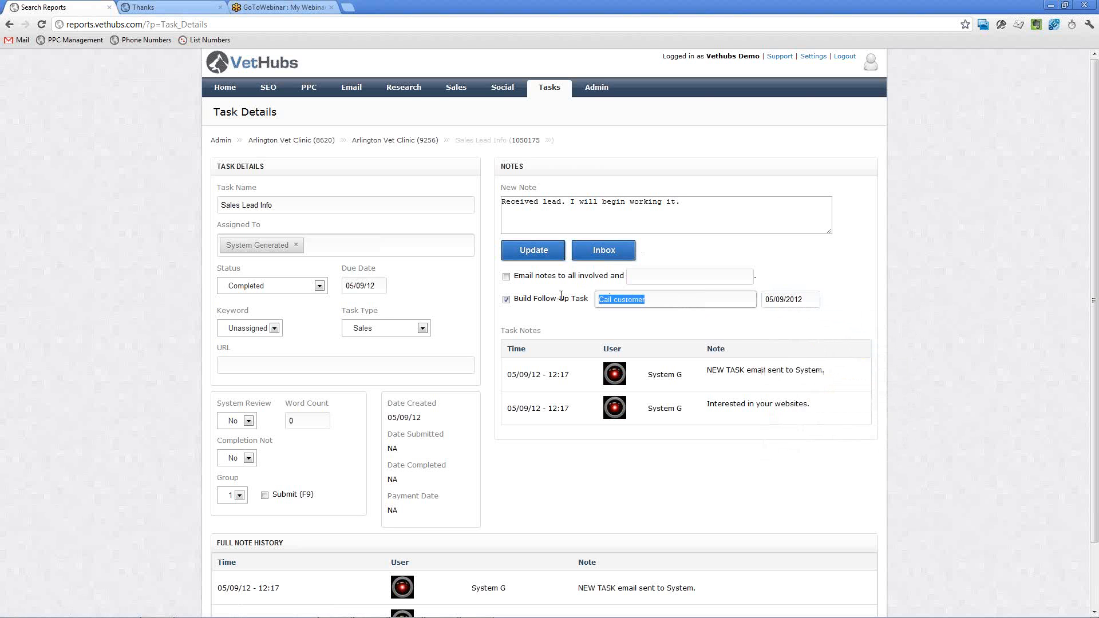
type("Initial phone c")
key("BackSpace")
key("BackSpace")
key("BackSpace")
key("BackSpace")
key("BackSpace")
type("contact attempt")
scroll(933, 317, "down", 3)
left_click(534, 176)
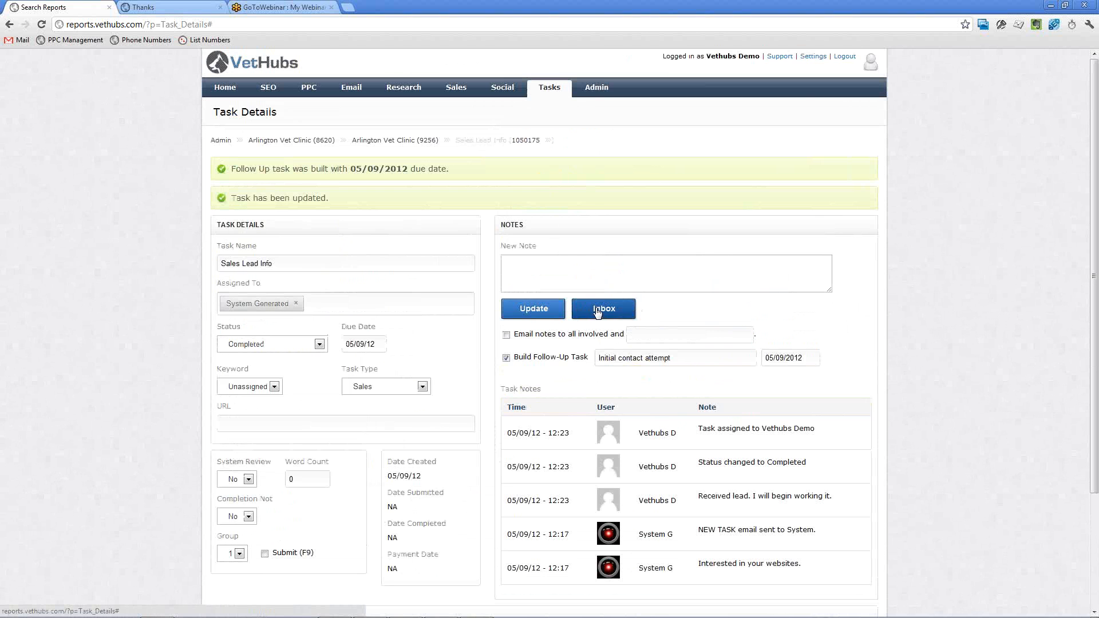
Return to the task list and open the Initial contact attempt task.
left_click(597, 311)
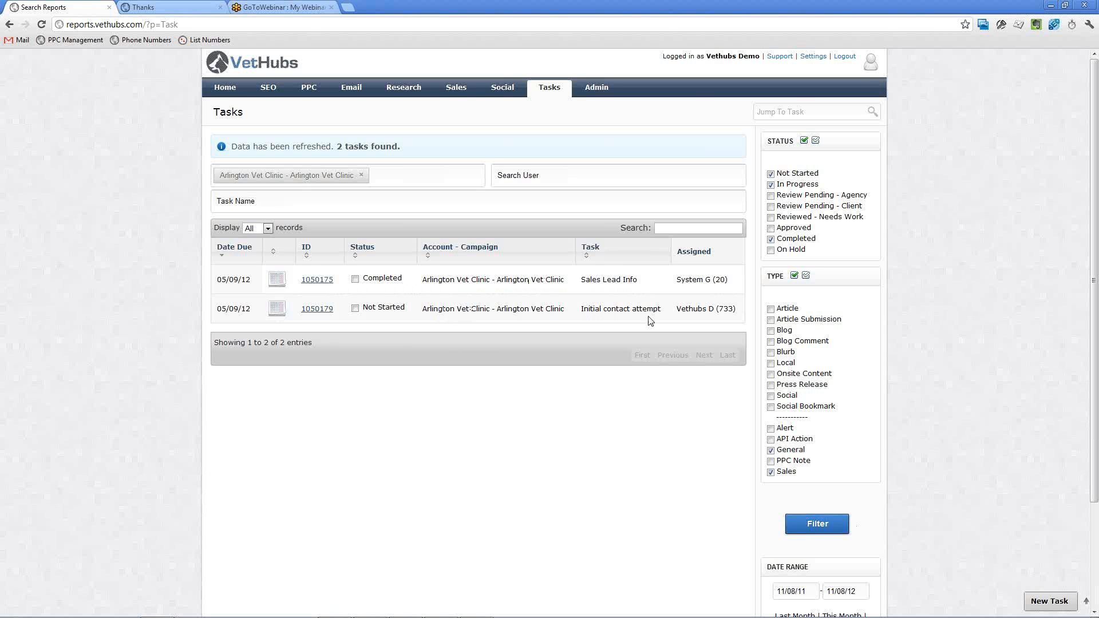
left_click_drag(678, 309, 712, 309)
left_click(712, 309)
left_click(315, 313)
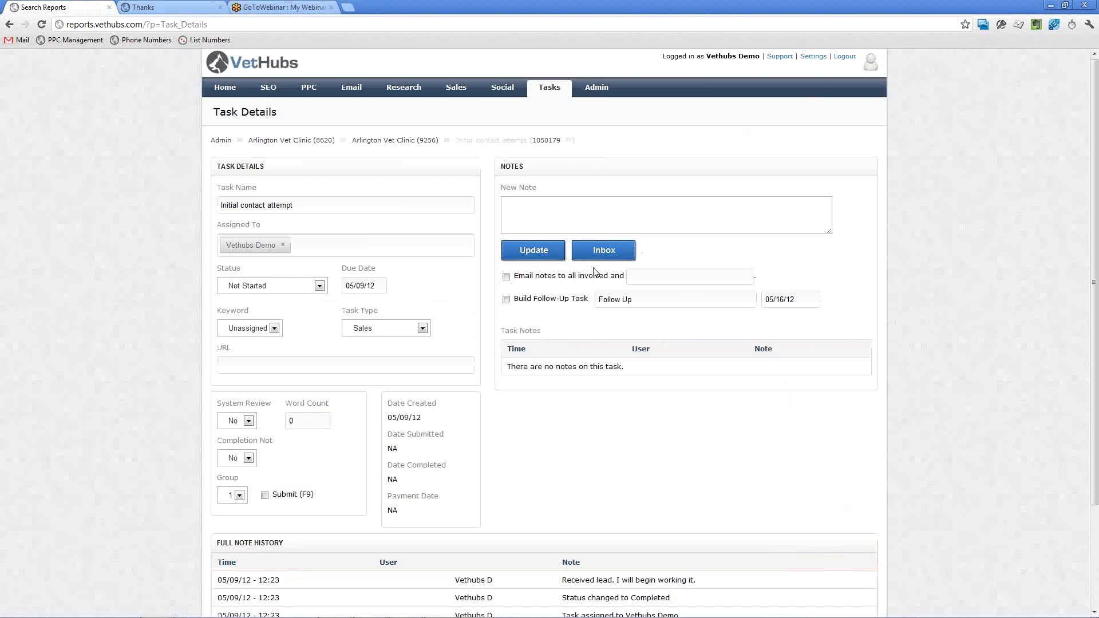
Enter the new note "Called customer. He was busy. Said call back at 5 pm." on the Initial contact attempt task.
left_click(581, 219)
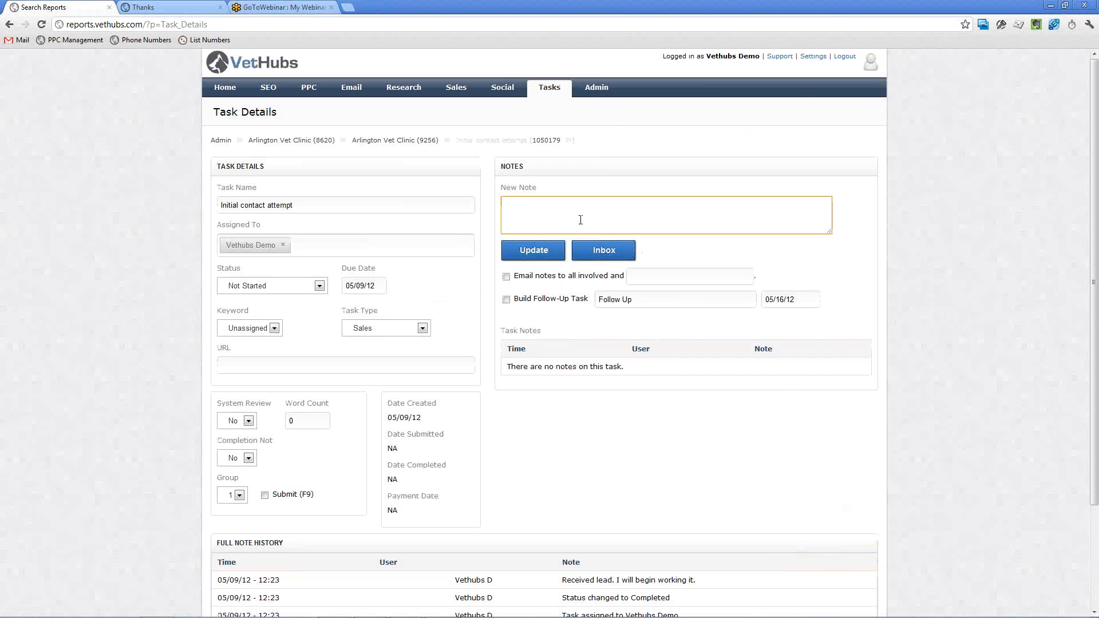
type("Called customer. He was busy. Said call")
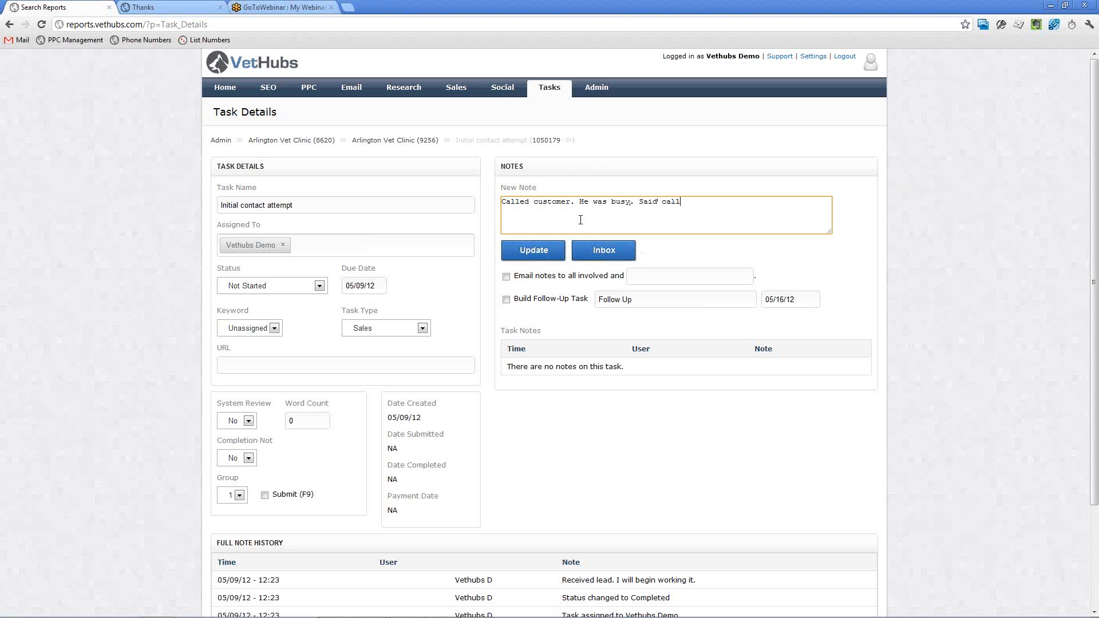
type(" back at 5 pm.")
Set the Initial contact attempt task's status to In Progress and save the update with its note.
left_click(539, 252)
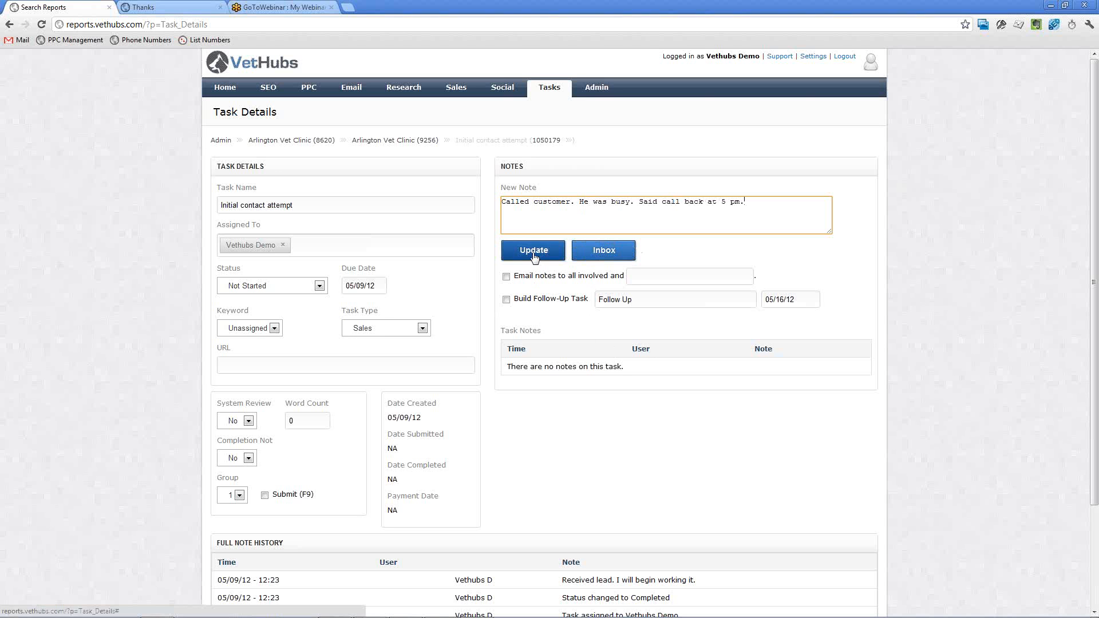
left_click(289, 292)
left_click(289, 314)
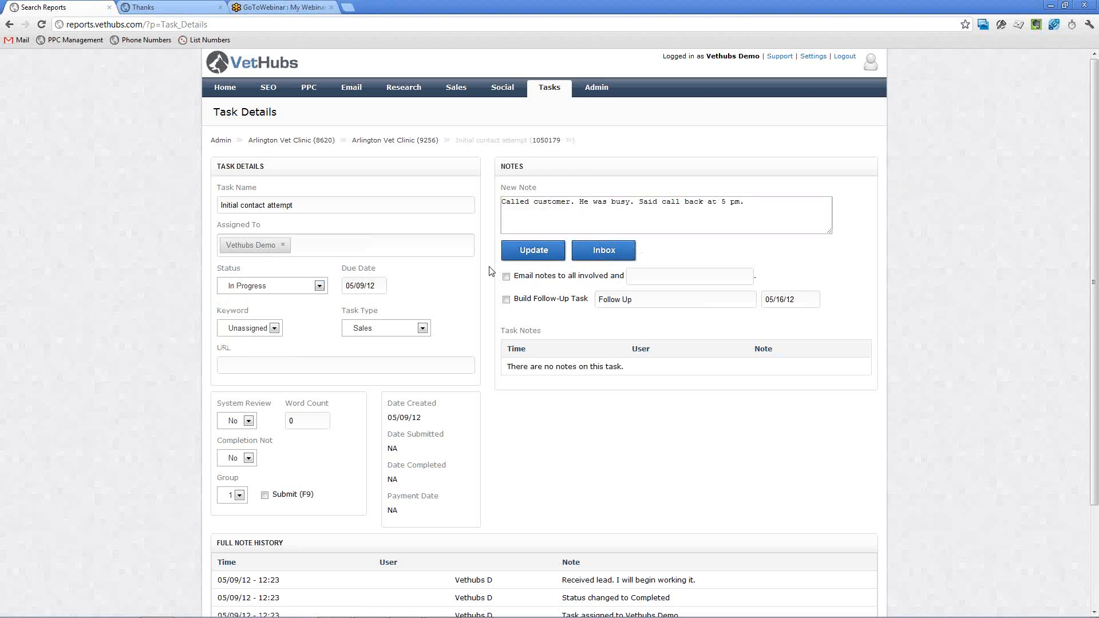
left_click(548, 259)
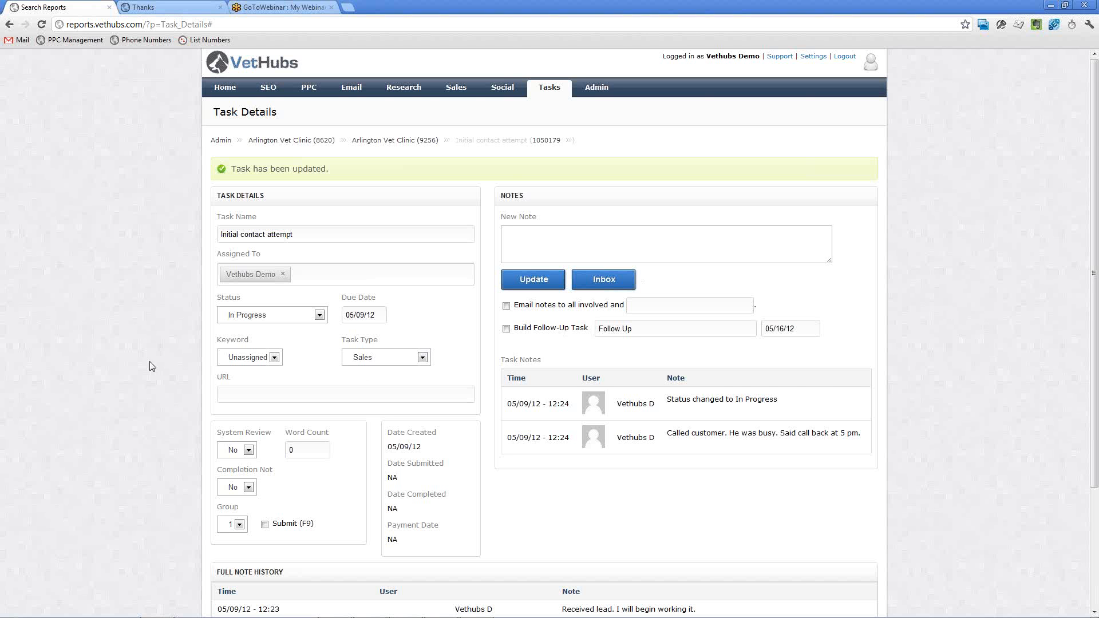
Enter the new note "Talked to doctor. He would like to setup a webex to review our portfolio of sites.".
scroll(150, 367, "down", 3)
left_click(560, 253)
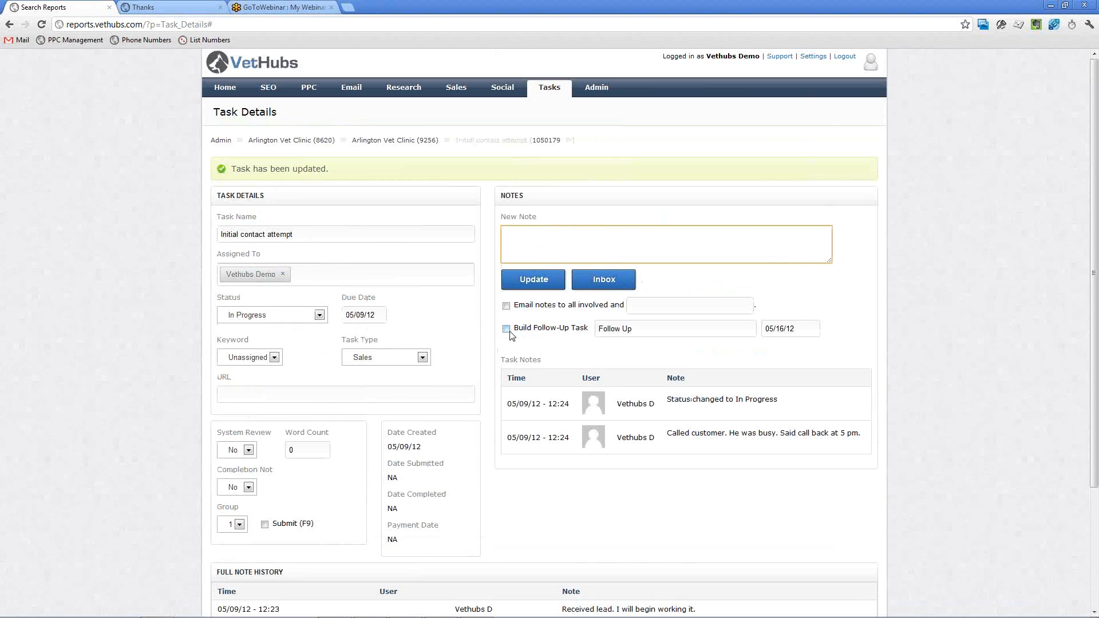
type("Talked to doctor. He would like to setup a web")
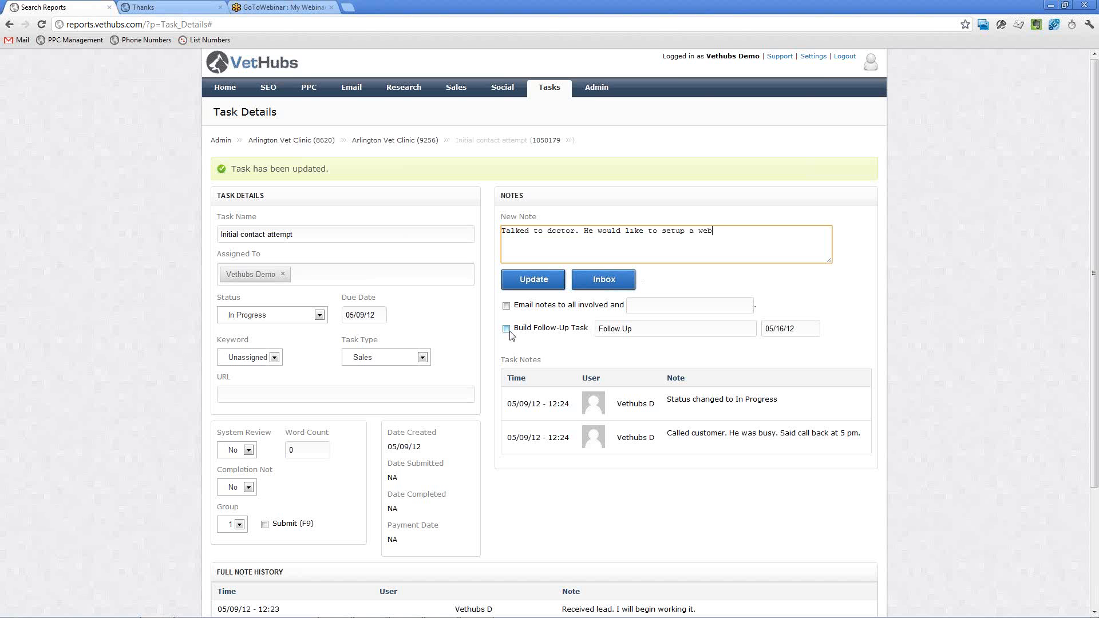
key("BackSpace")
key("BackSpace")
key("BackSpace")
type("webex to review our portfolio of sites.")
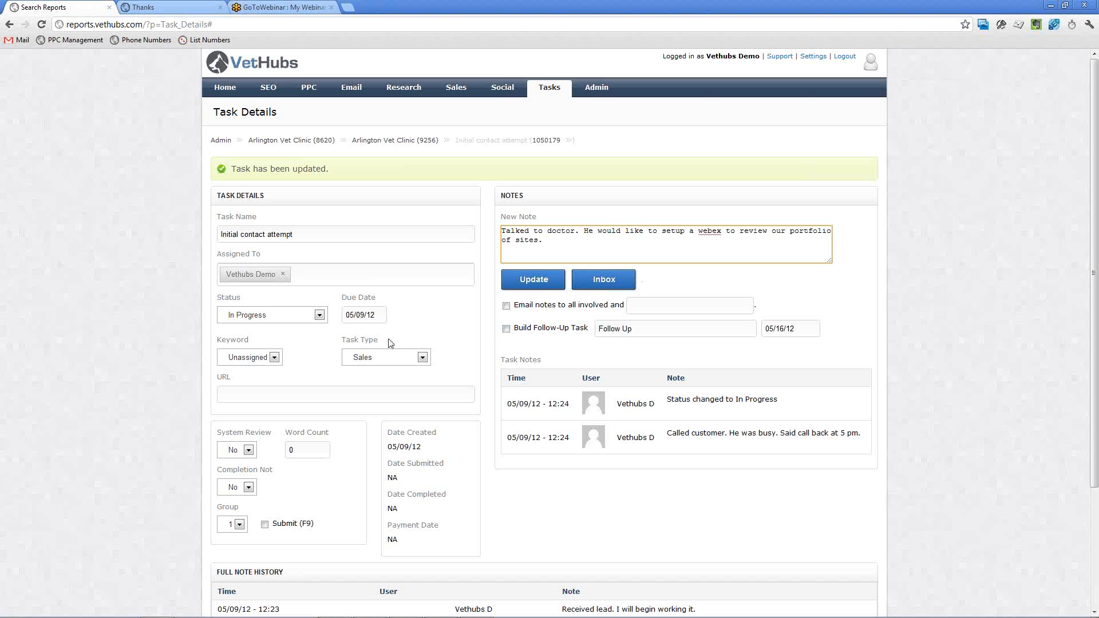
Mark the Initial contact attempt task as Completed, build a "Schedule demo" follow-up task due 05/10/2012, and save the update.
left_click(296, 313)
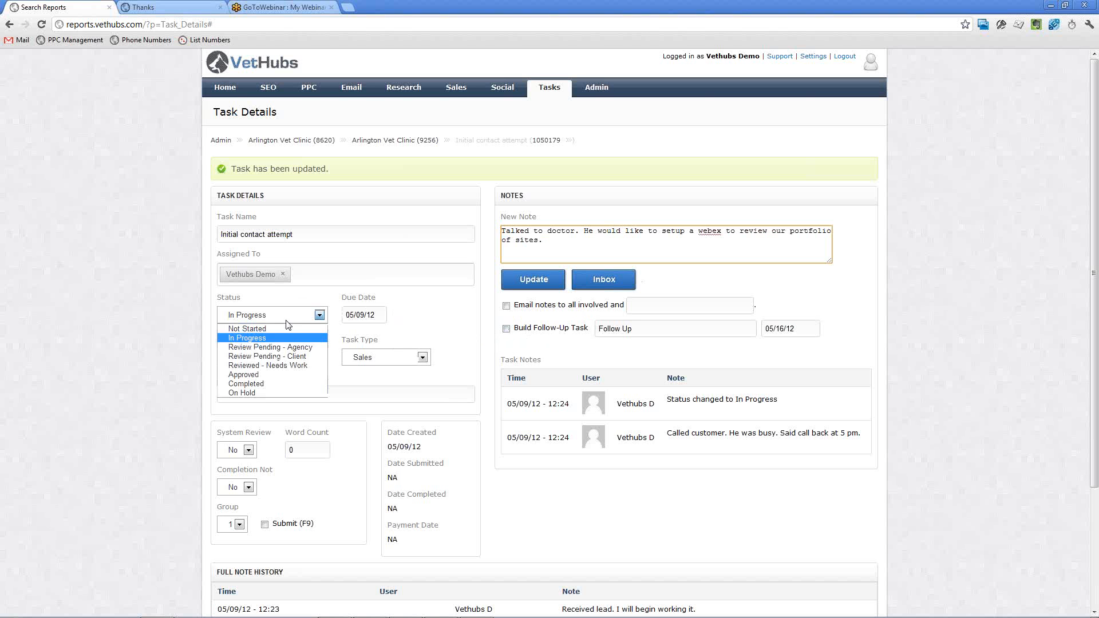
left_click(281, 381)
left_click(506, 328)
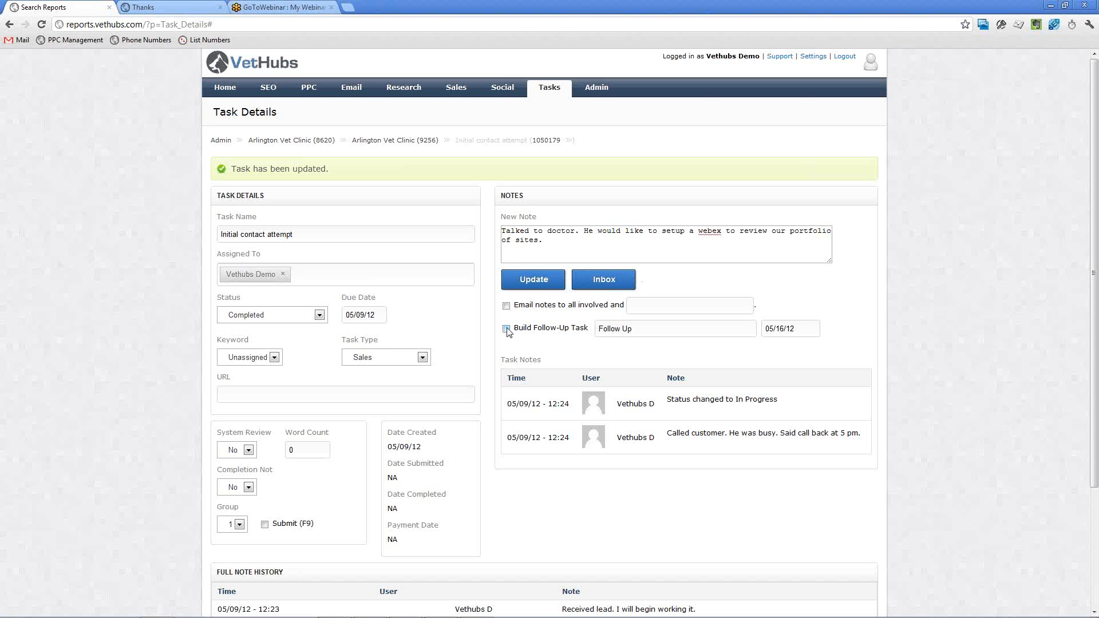
key("Tab")
type("Schedule demo")
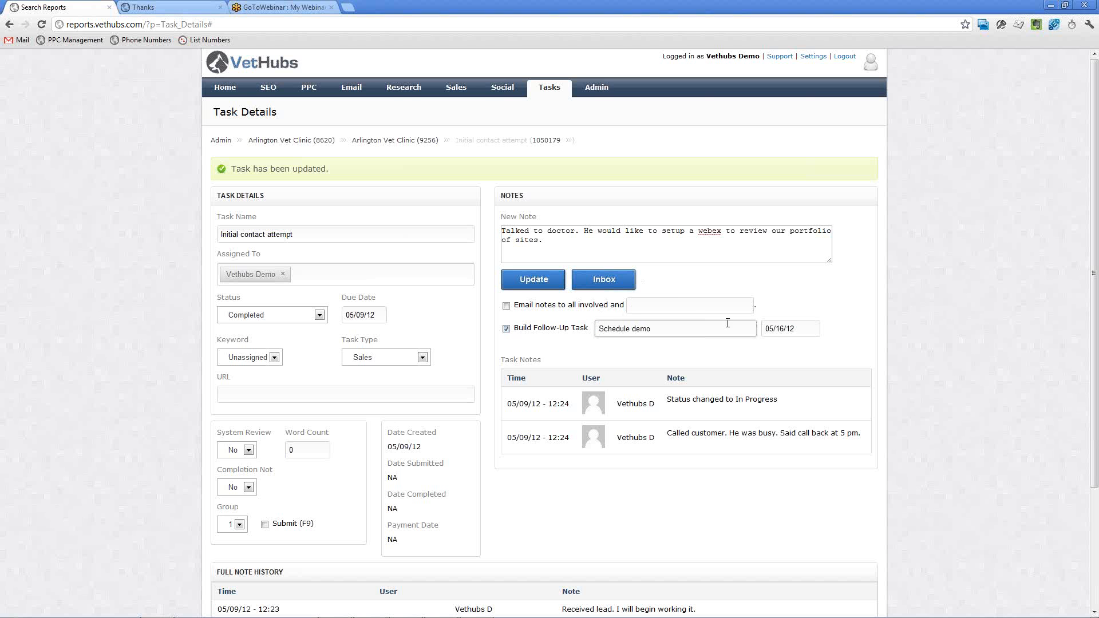
left_click(794, 330)
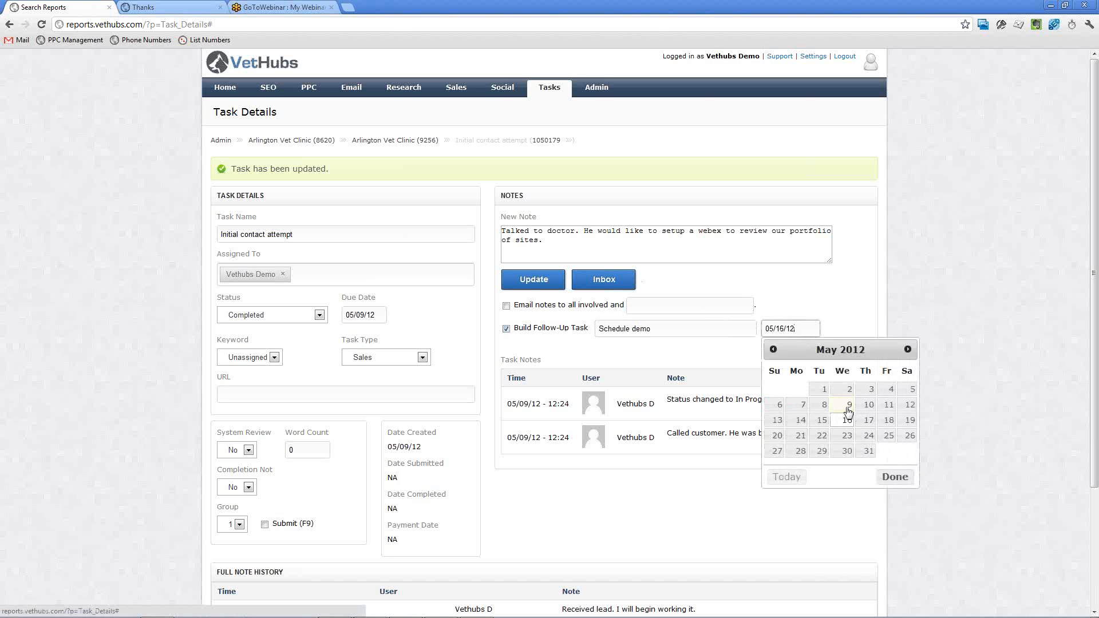
left_click(867, 406)
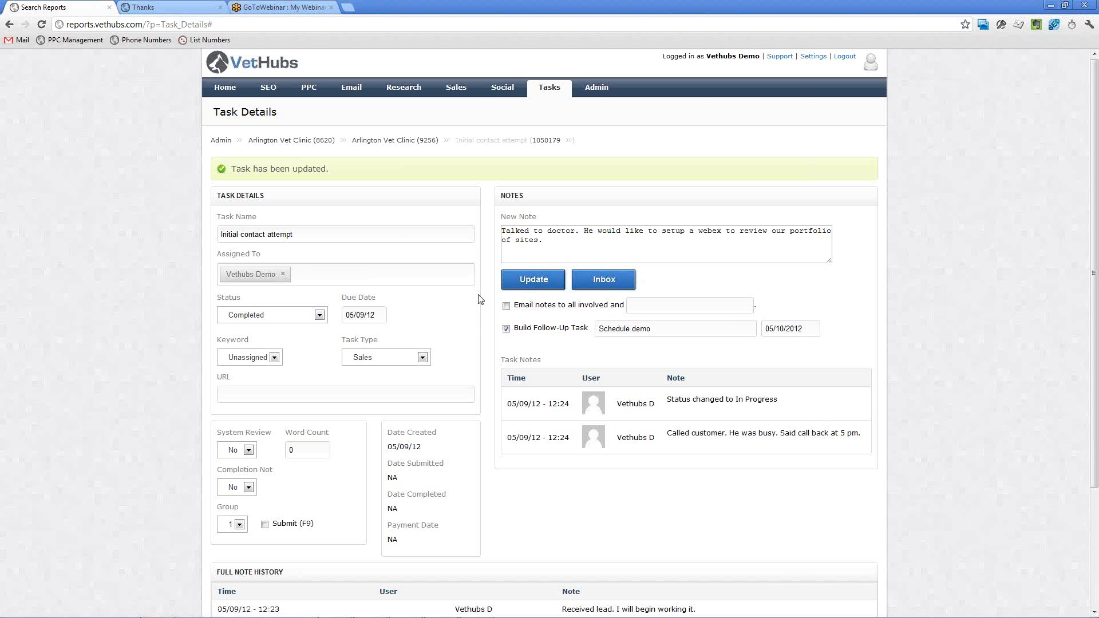
left_click(534, 281)
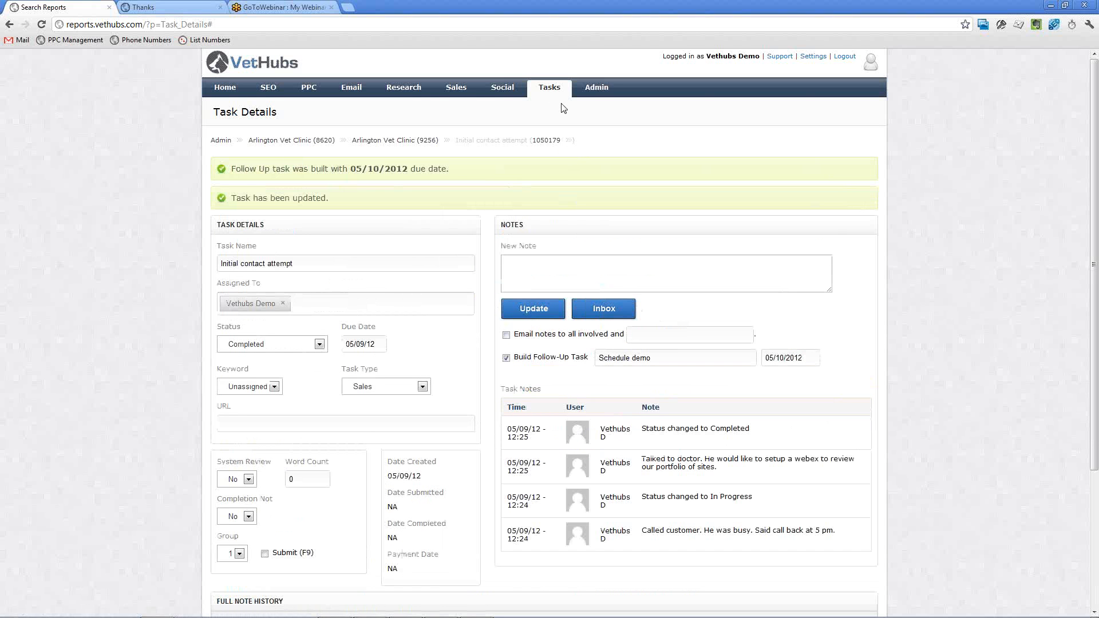
Leave the task list for the Arlington Vet Clinic campaign, set its campaign stage to Warm, and save it.
left_click(550, 93)
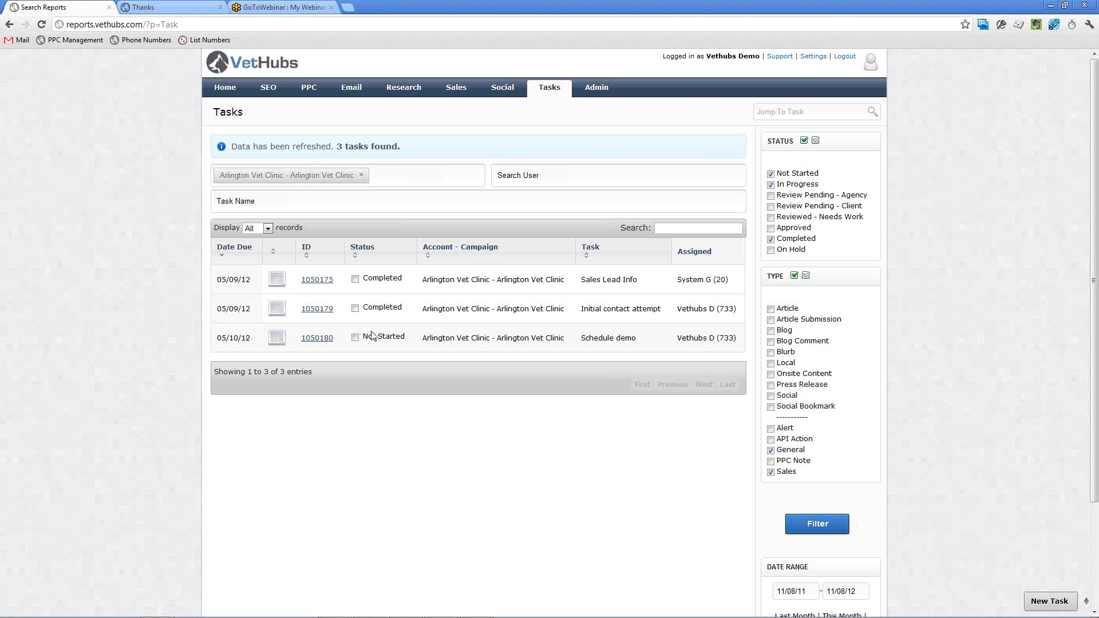
left_click(609, 91)
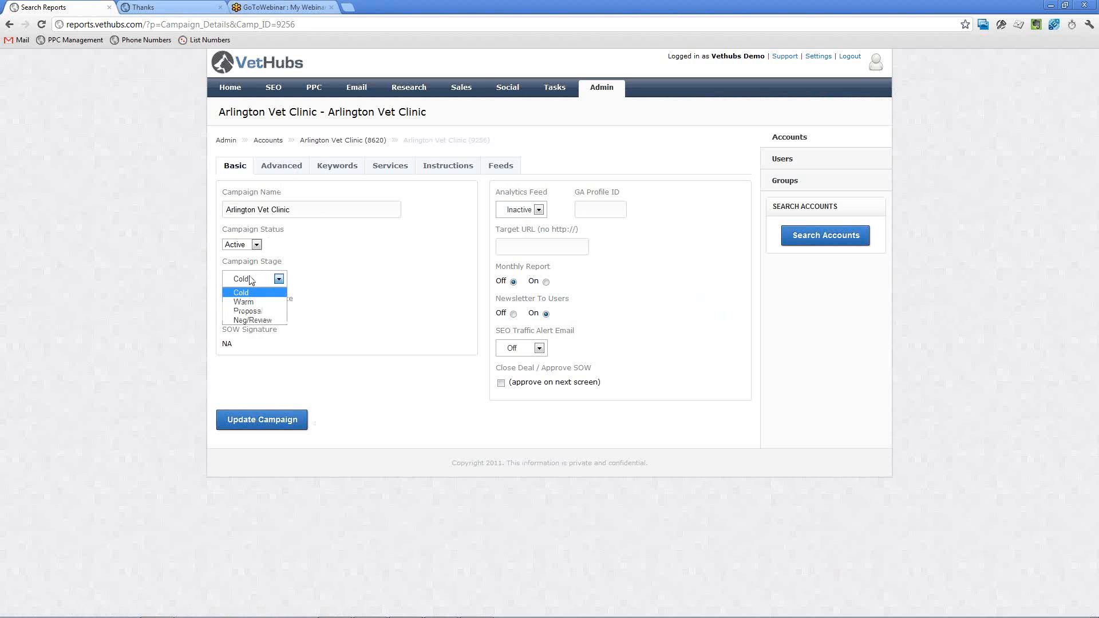
left_click(252, 279)
left_click(252, 302)
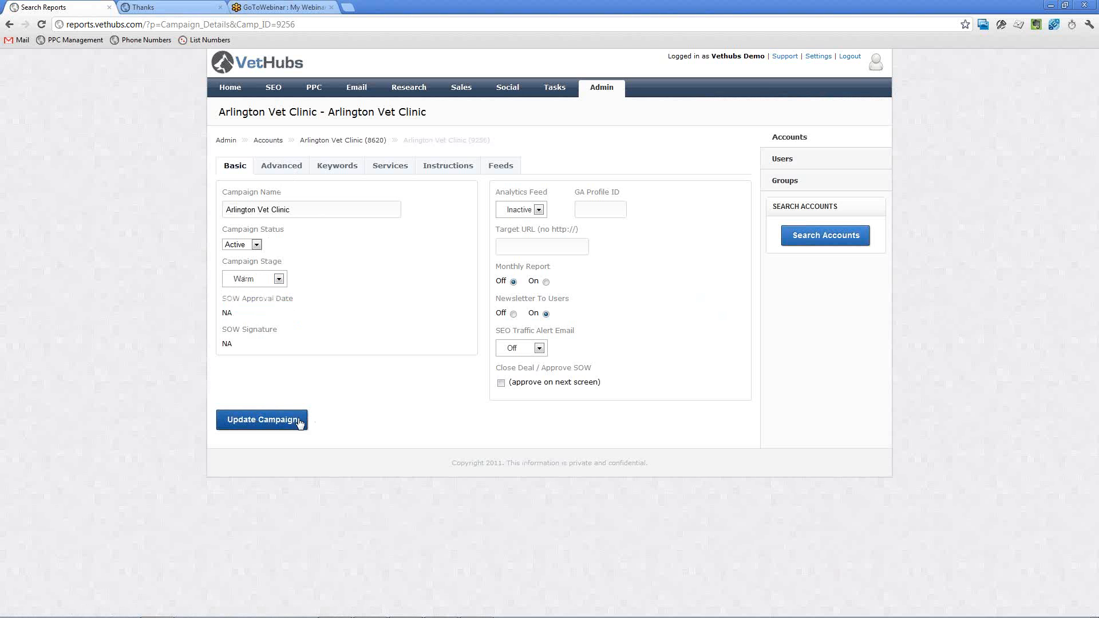
left_click(276, 423)
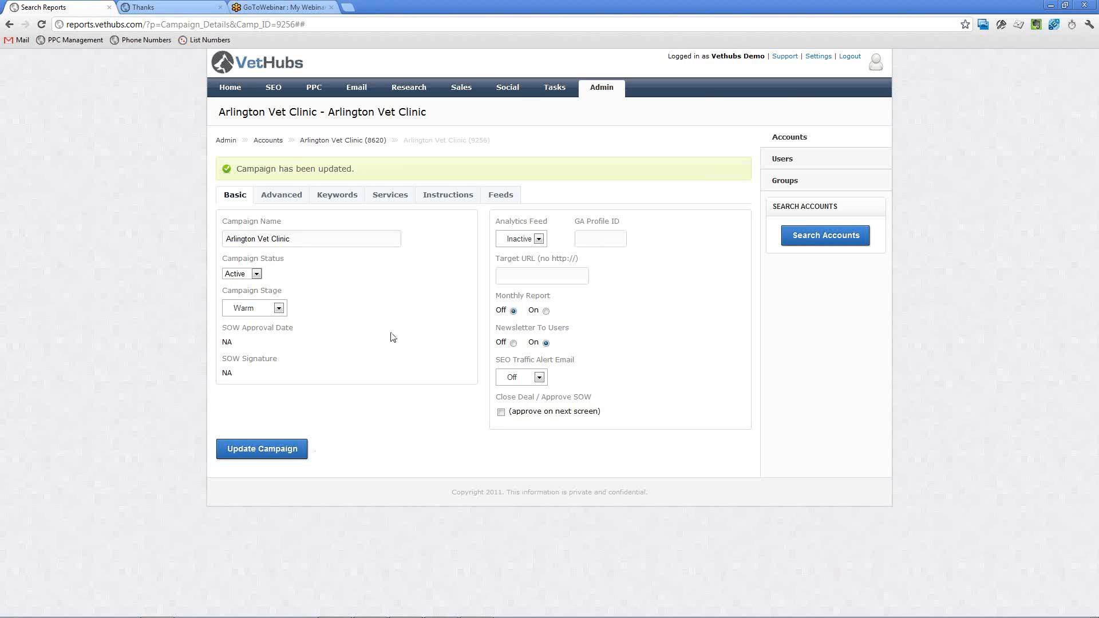
Switch to Gmail, read through the VetHubs New Sales Lead Notification email, and return to VetHubs.
key("alt+Tab")
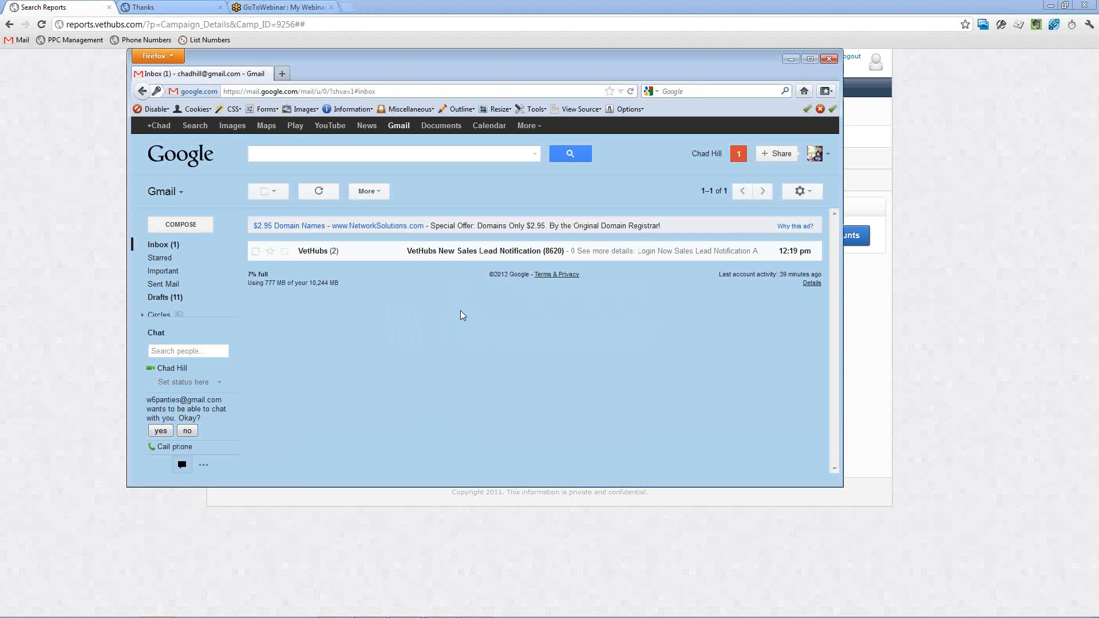
left_click(446, 254)
scroll(516, 311, "down", 2)
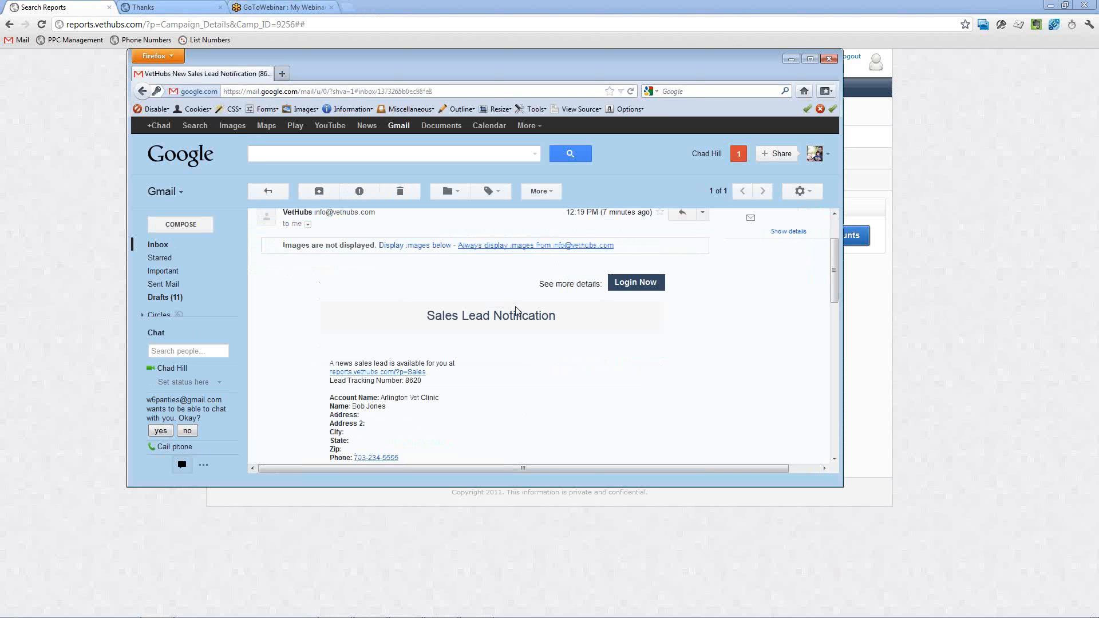
scroll(515, 311, "down", 3)
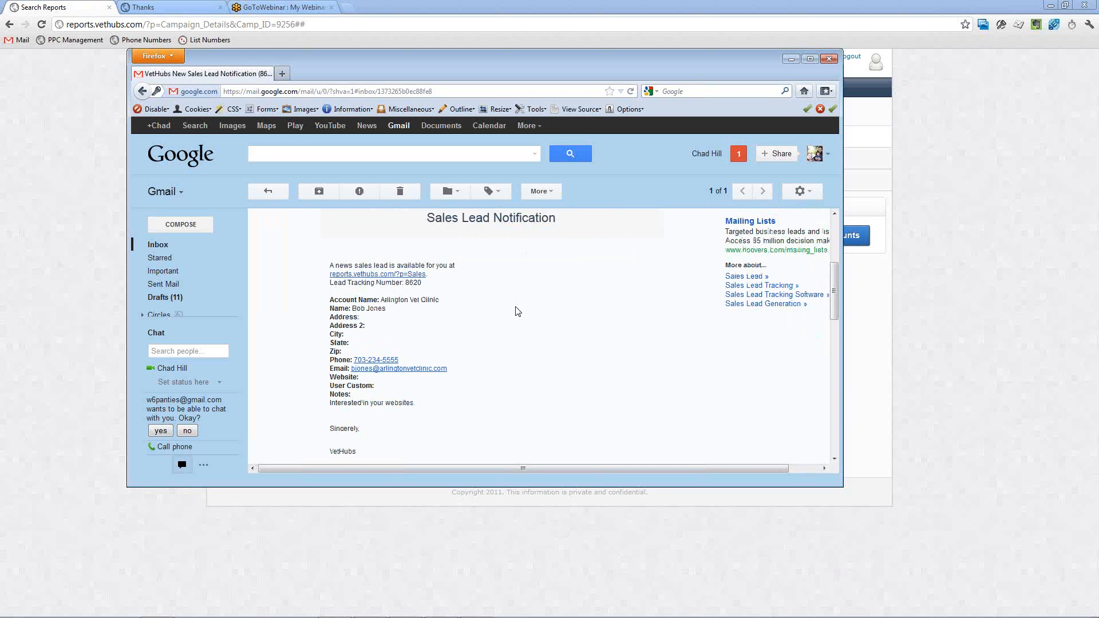
scroll(518, 311, "up", 2)
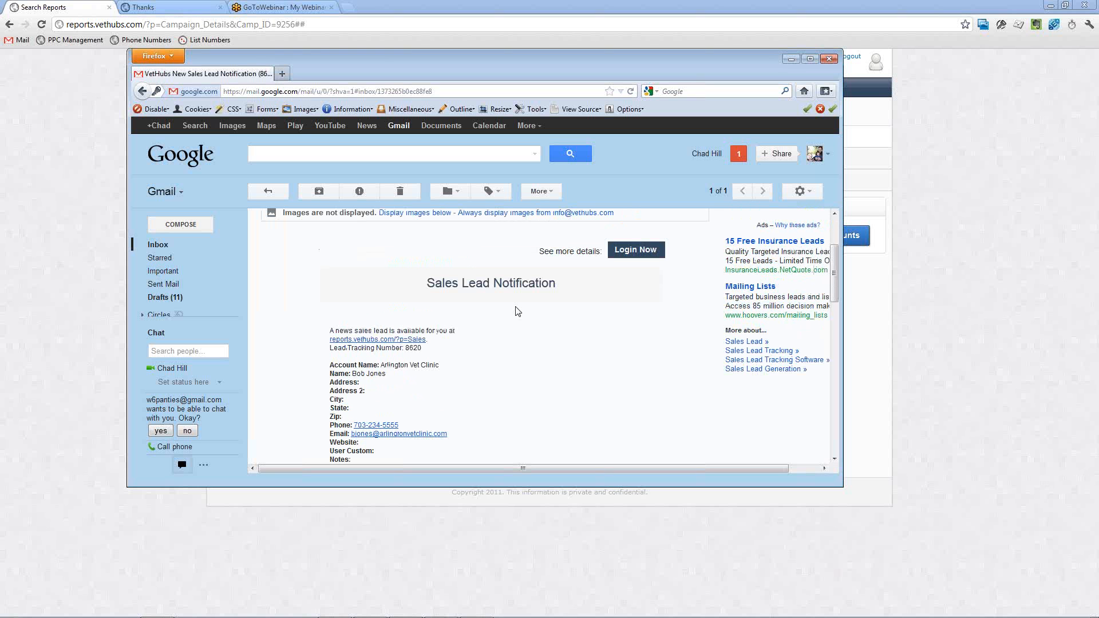
scroll(514, 322, "down", 1)
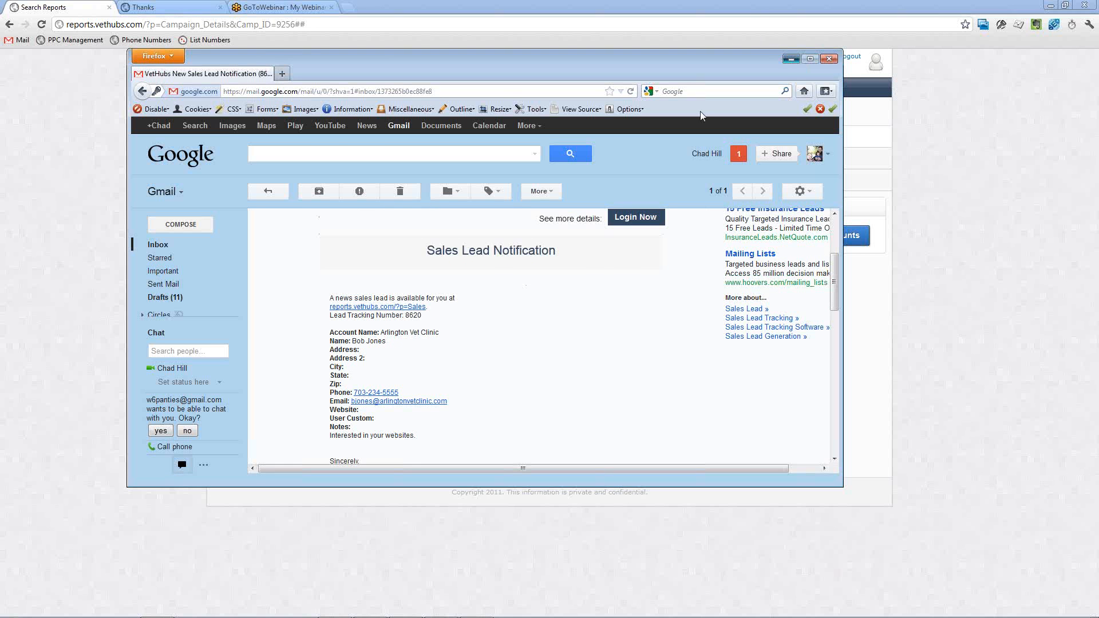
left_click(791, 59)
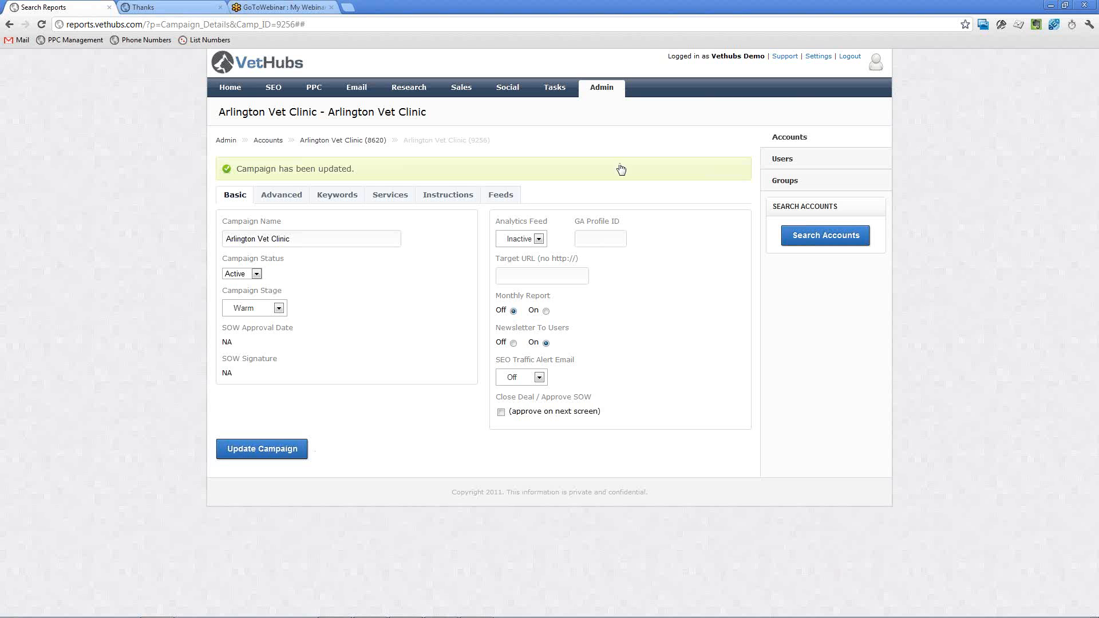
Show the logged-in account's own tasks, open New Pet Company's Schedule demo task, and review its full note history.
left_click(880, 69)
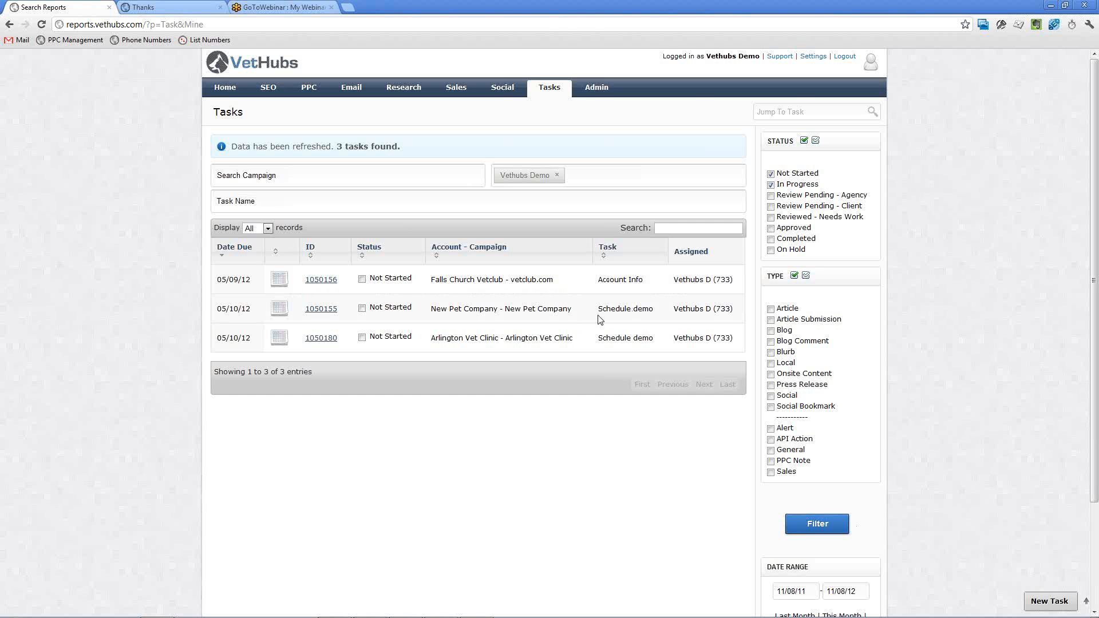
left_click(319, 315)
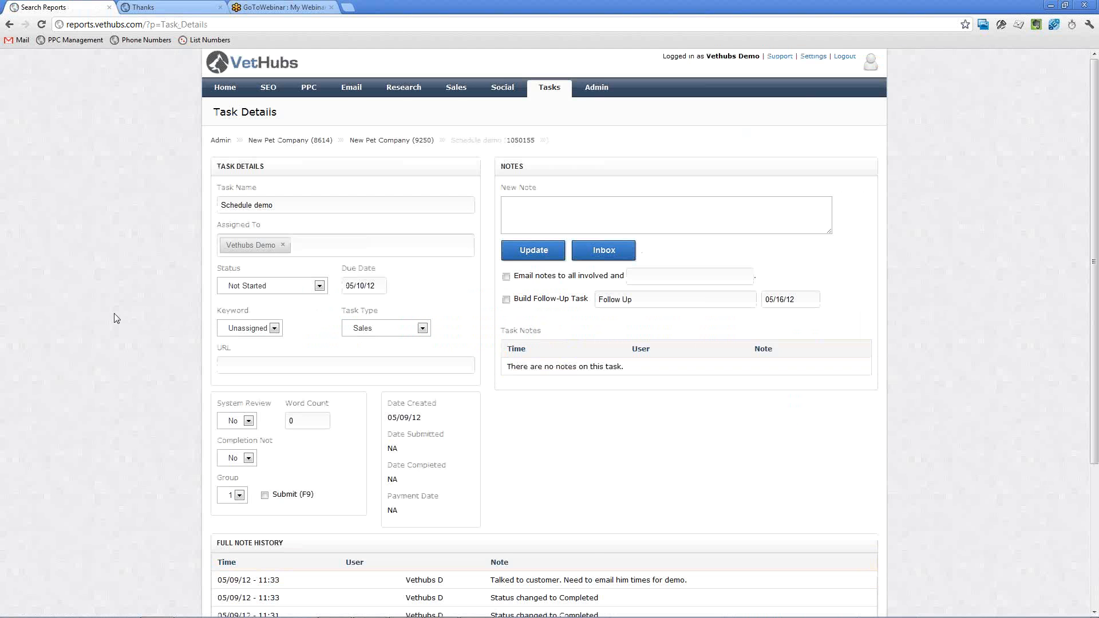
scroll(116, 319, "down", 3)
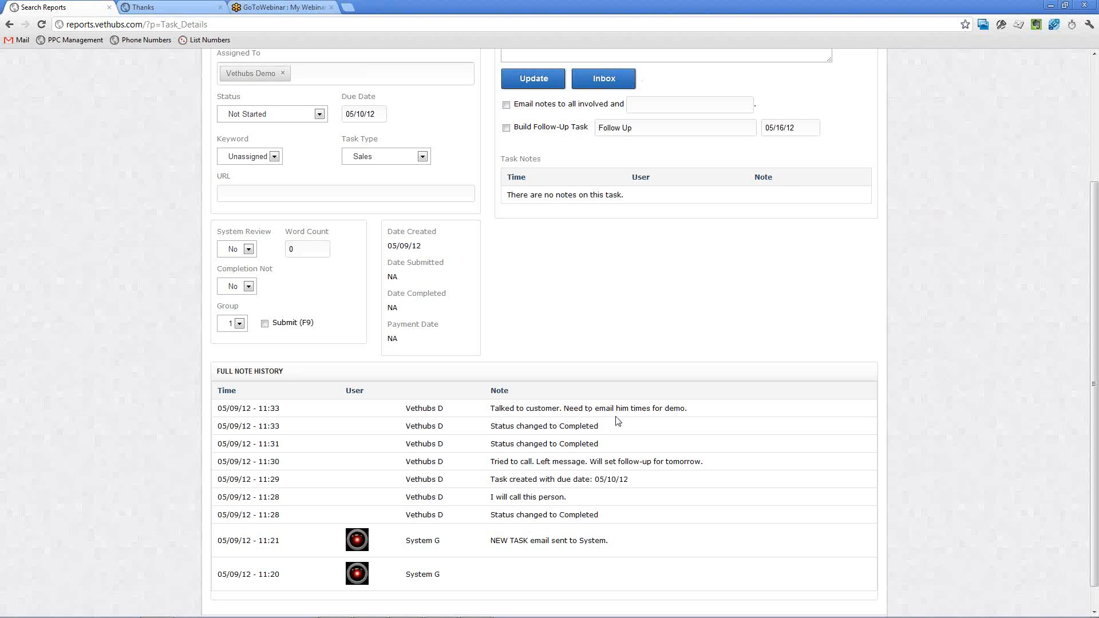
scroll(618, 421, "up", 3)
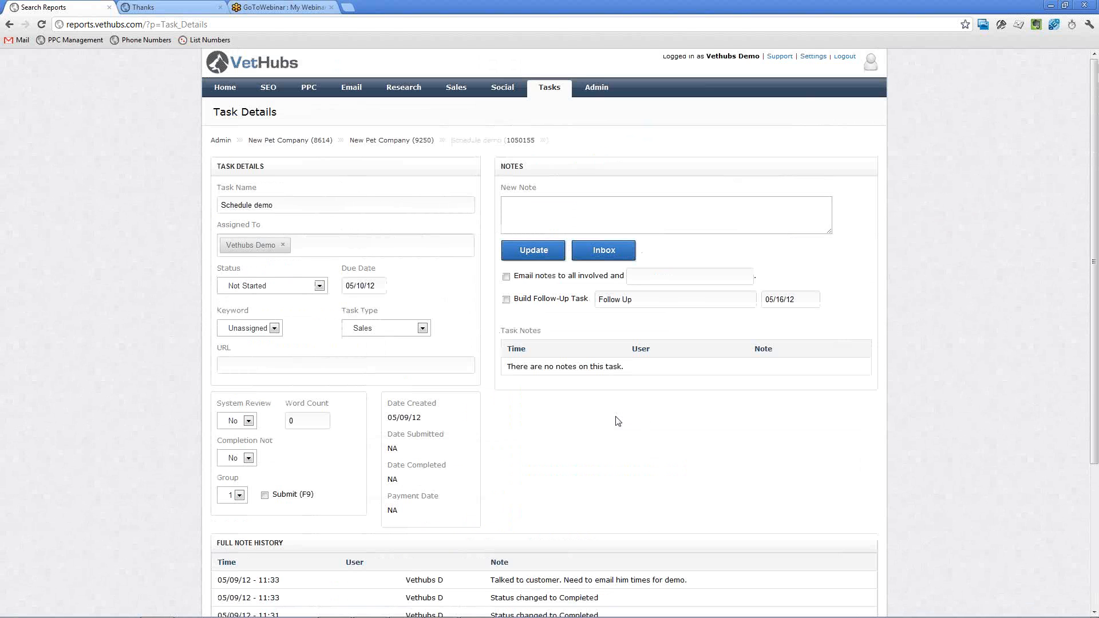
Enter the new note "I sent customer 3 times on 5/10 that would work for me. Customer replied back and wants to talk at 3 pm on 5/10.".
left_click(527, 222)
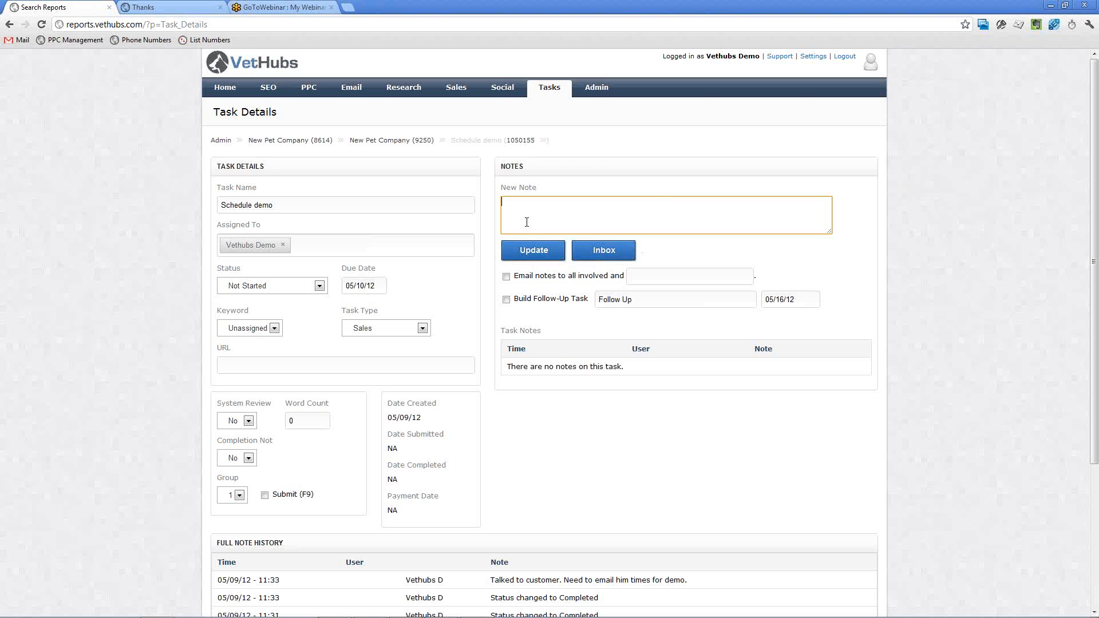
type("I sept customer 3 times on 5/10 that would work.")
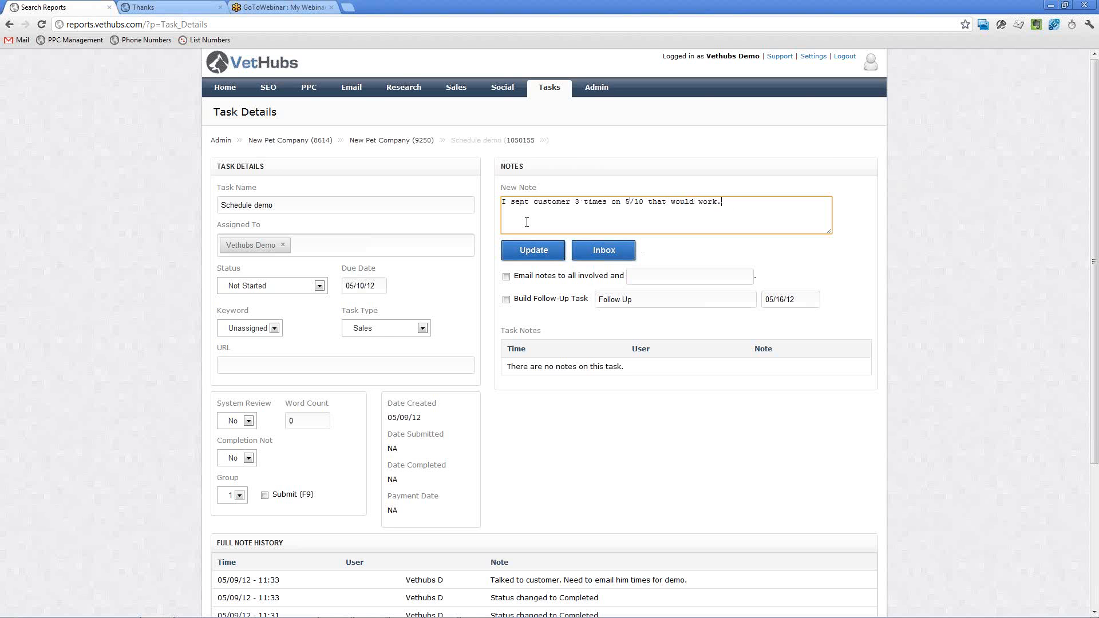
key("BackSpace")
type("for me.")
type("Customer replied back snd wants to talk at 3 pm on5/1")
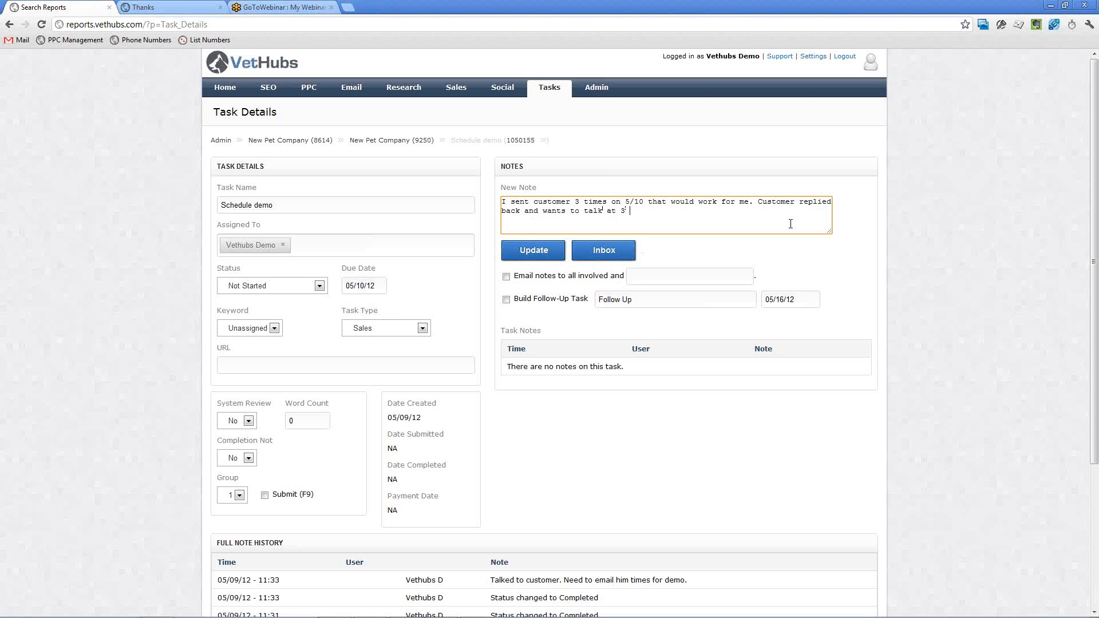
key("BackSpace")
key("BackSpace")
key("BackSpace")
type("5/10.")
Set the Schedule demo task's status to Completed and enable a follow-up task due 05/11/2012.
left_click(281, 288)
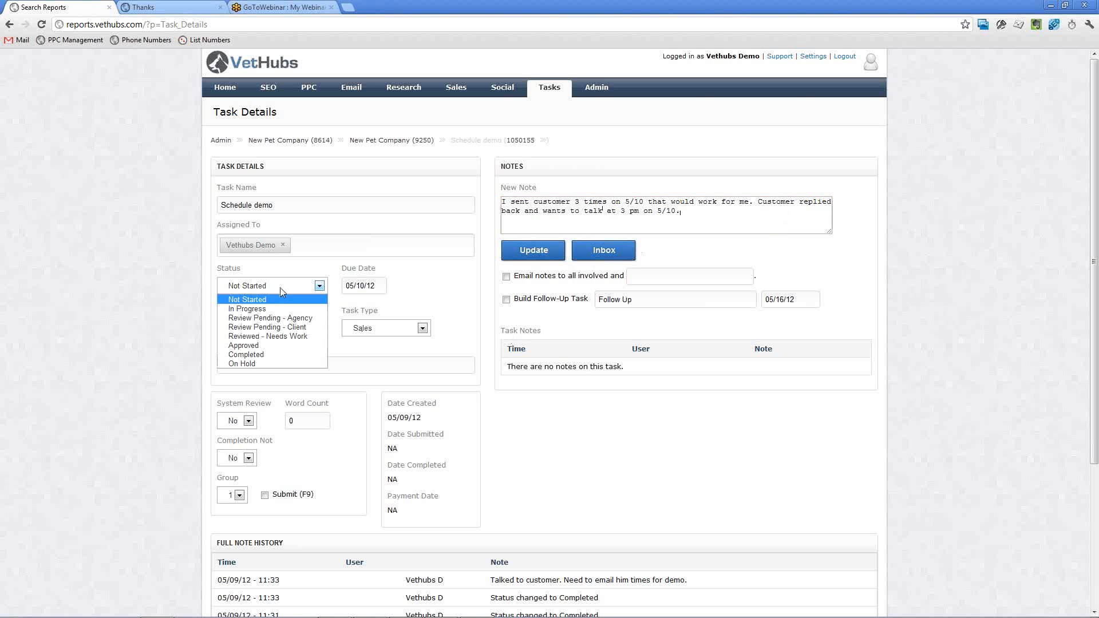
left_click(272, 353)
left_click(506, 299)
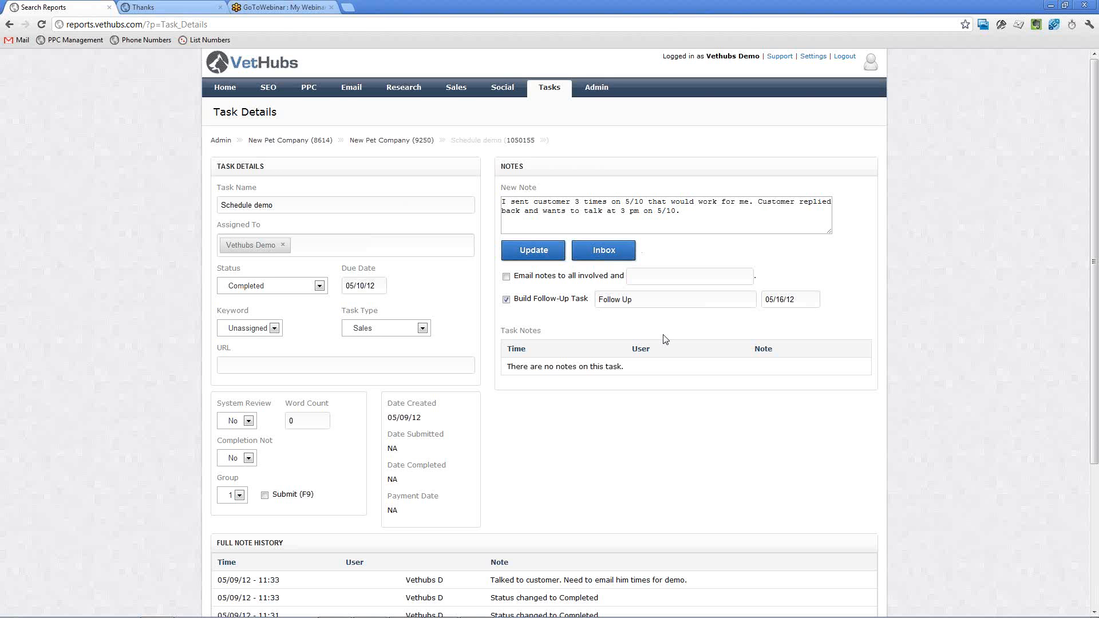
left_click_drag(652, 303, 587, 304)
left_click(785, 307)
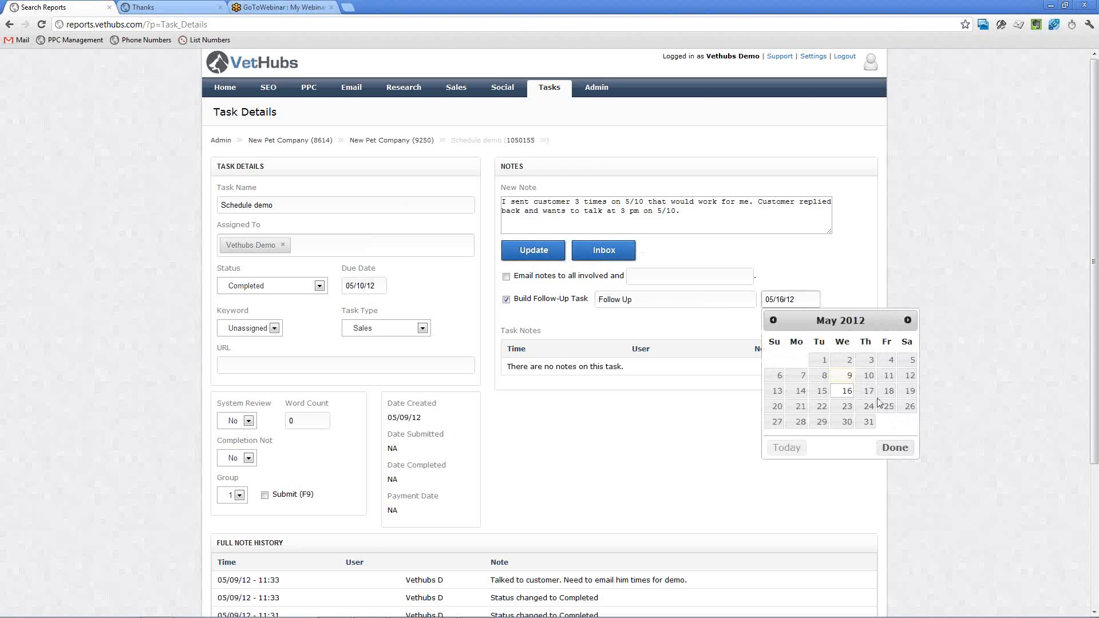
left_click(882, 380)
Name the follow-up task "Make notes on demo results" and save the update, returning to the task inbox.
left_click_drag(636, 300, 597, 297)
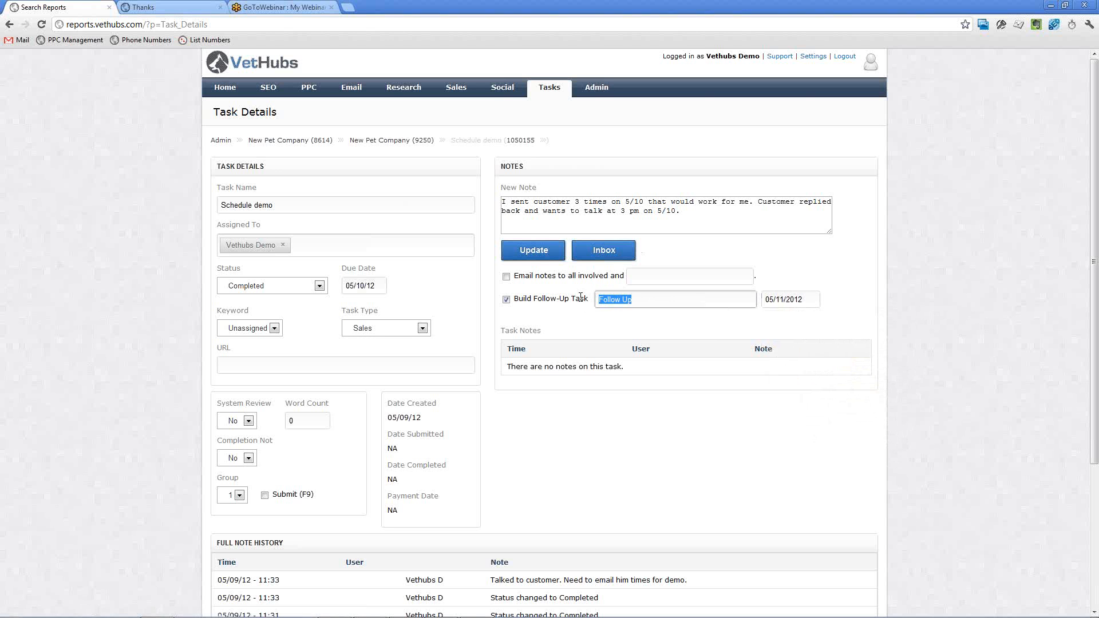
type("Make on")
type("otes on ")
type("call redsult")
key("BackSpace")
key("BackSpace")
key("BackSpace")
key("BackSpace")
key("BackSpace")
type("sults")
left_click(615, 299)
double_click(652, 298)
type("demo")
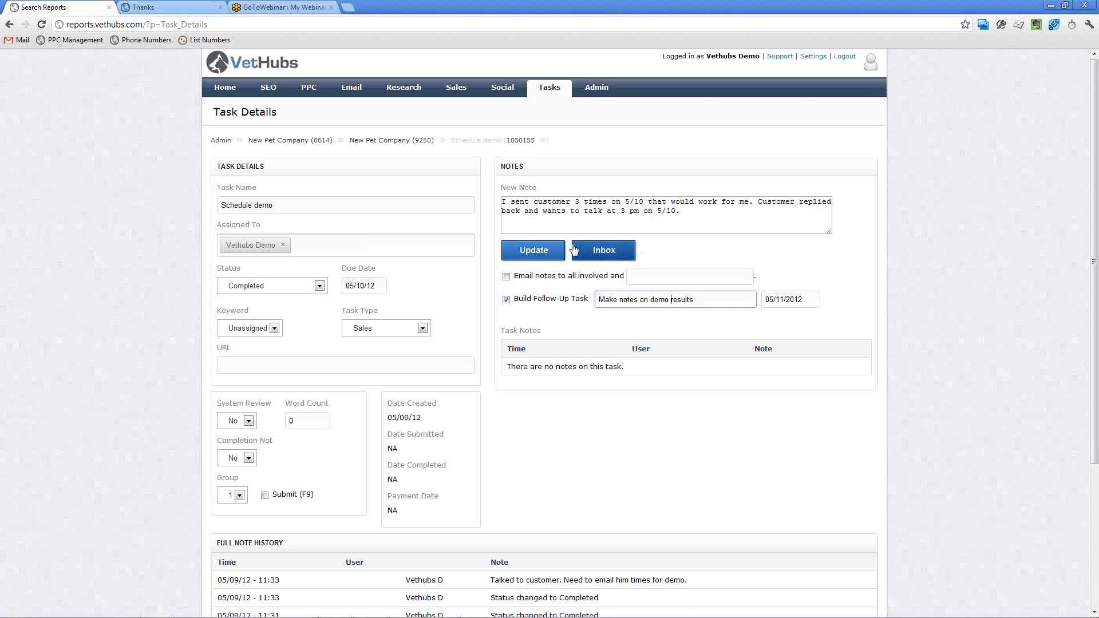
left_click(601, 250)
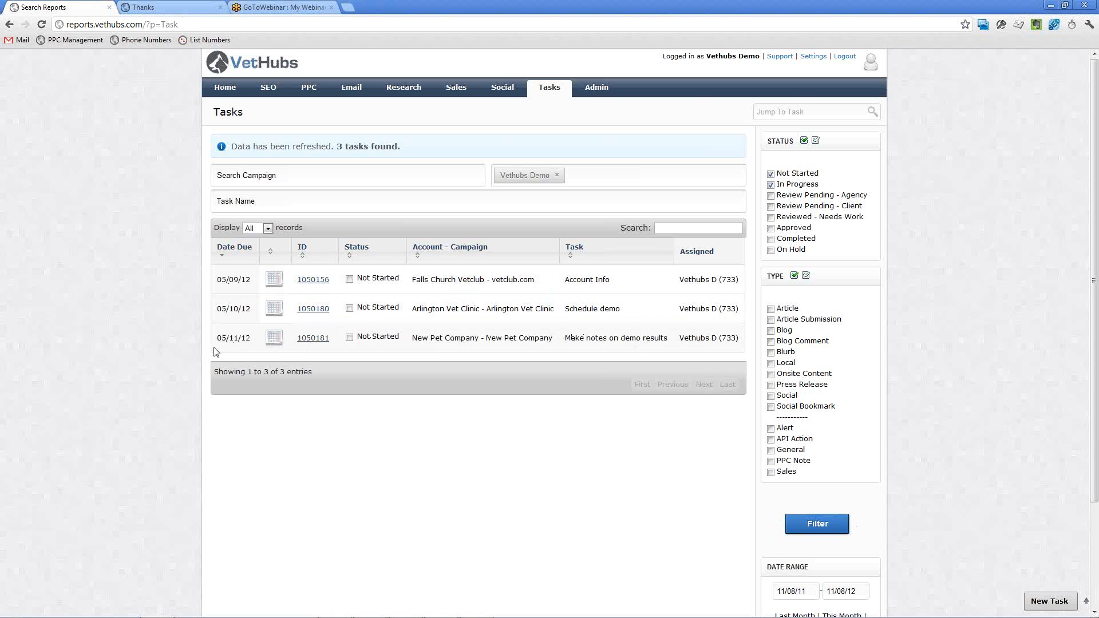
Open New Pet Company's "Make notes on demo results" task and review its full note history.
left_click(317, 341)
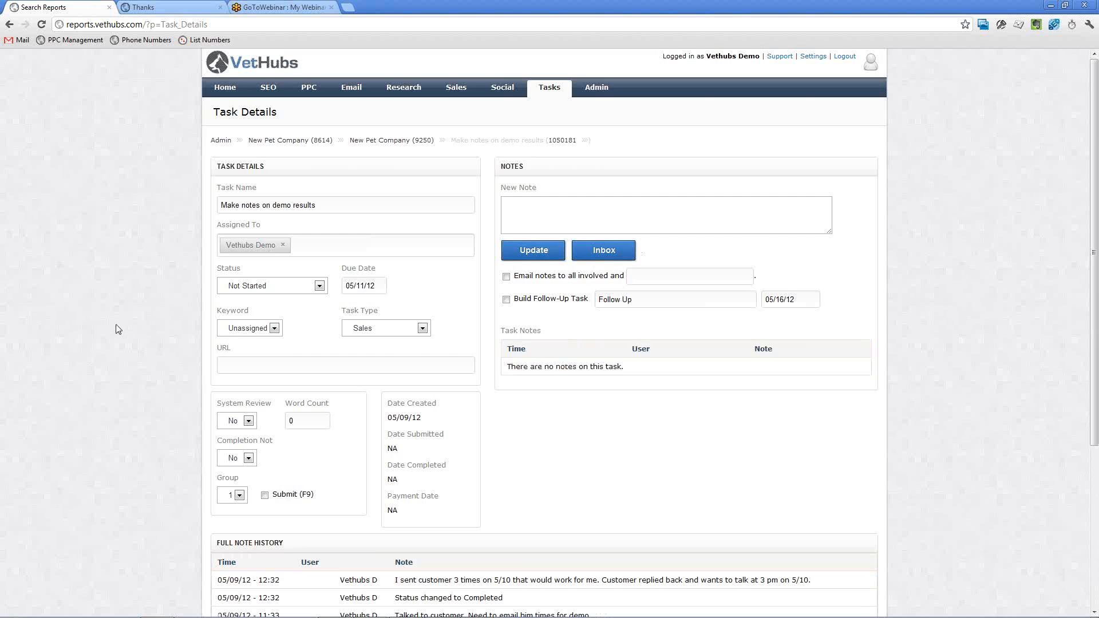
scroll(117, 329, "down", 3)
scroll(458, 433, "down", 1)
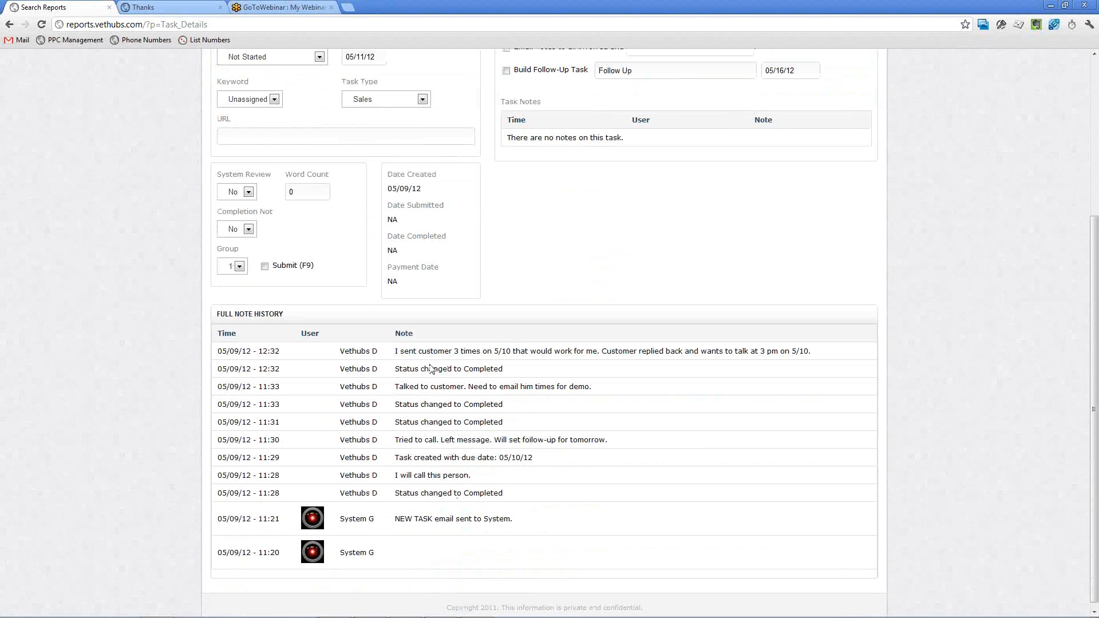
scroll(461, 379, "up", 3)
scroll(461, 380, "up", 1)
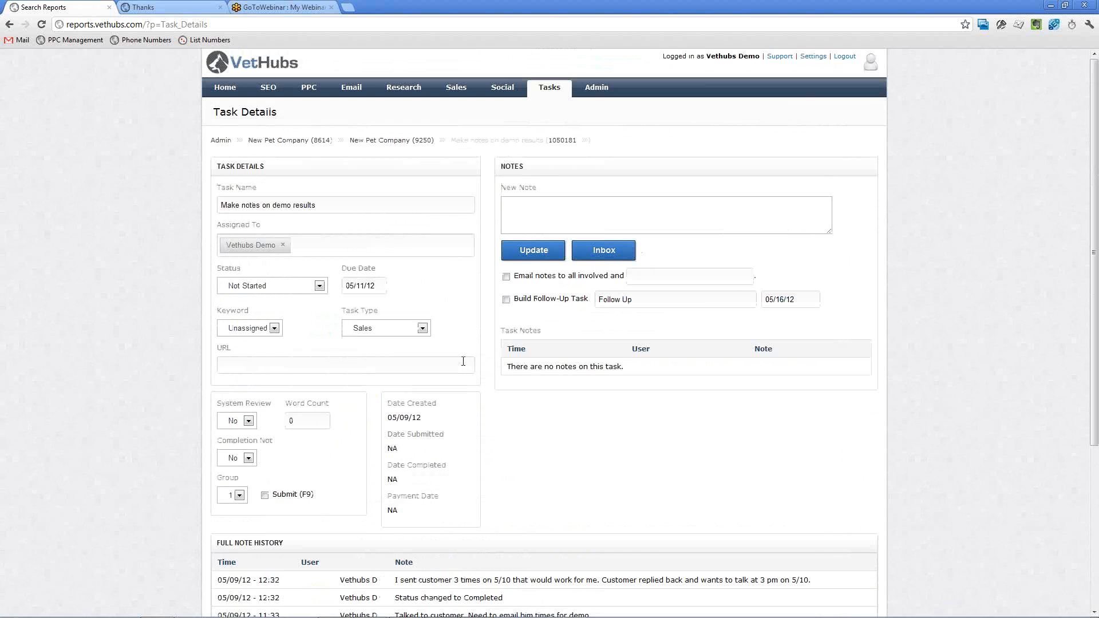
Return to the task list, and open the full account list in the account administration area.
left_click(544, 88)
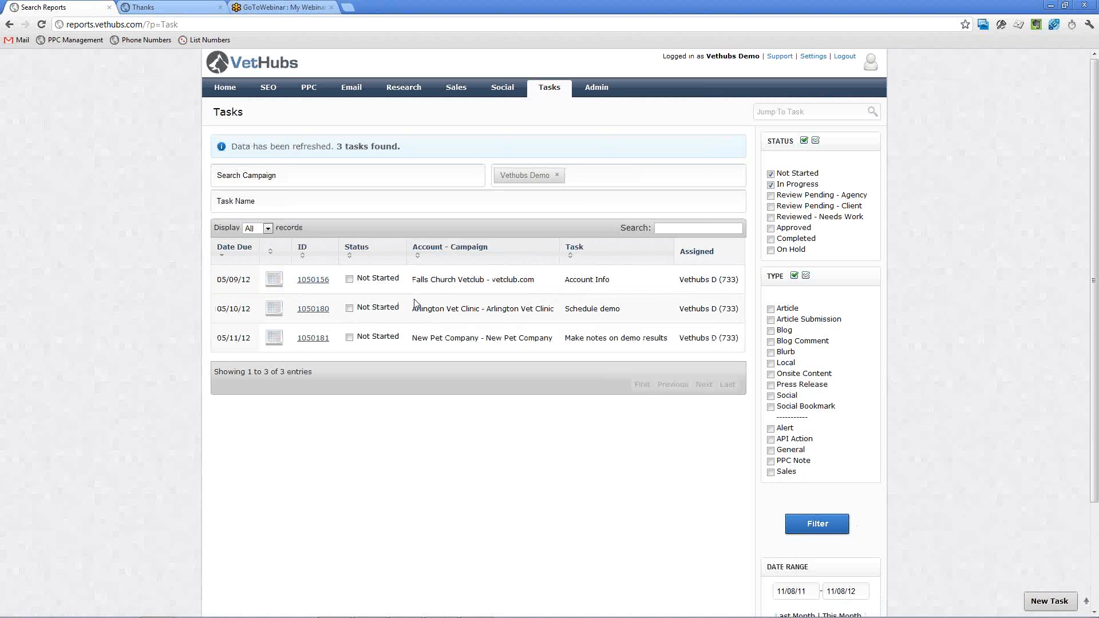
left_click(596, 92)
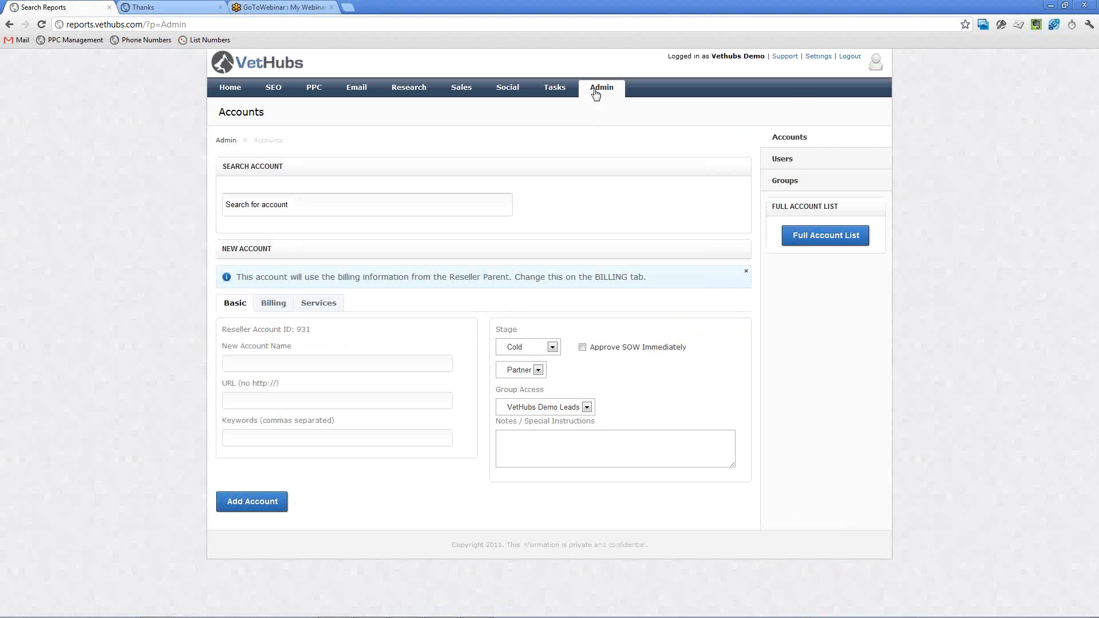
left_click(844, 243)
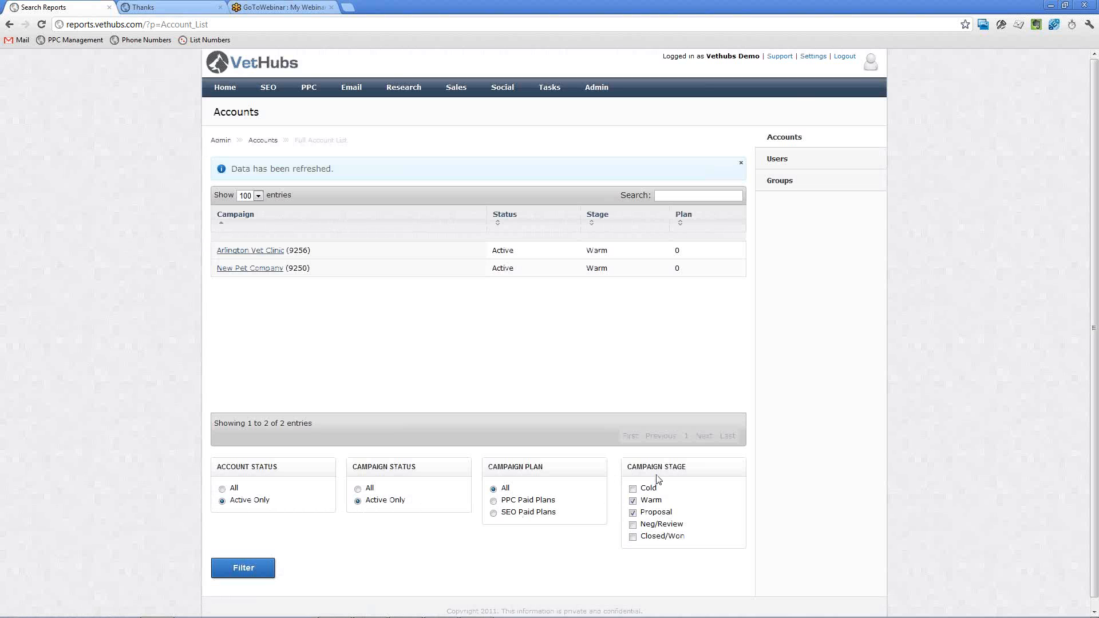
Filter the full account list to the Cold campaign stage only and look through the listed campaigns.
left_click(633, 501)
left_click(633, 513)
left_click(633, 489)
left_click(239, 569)
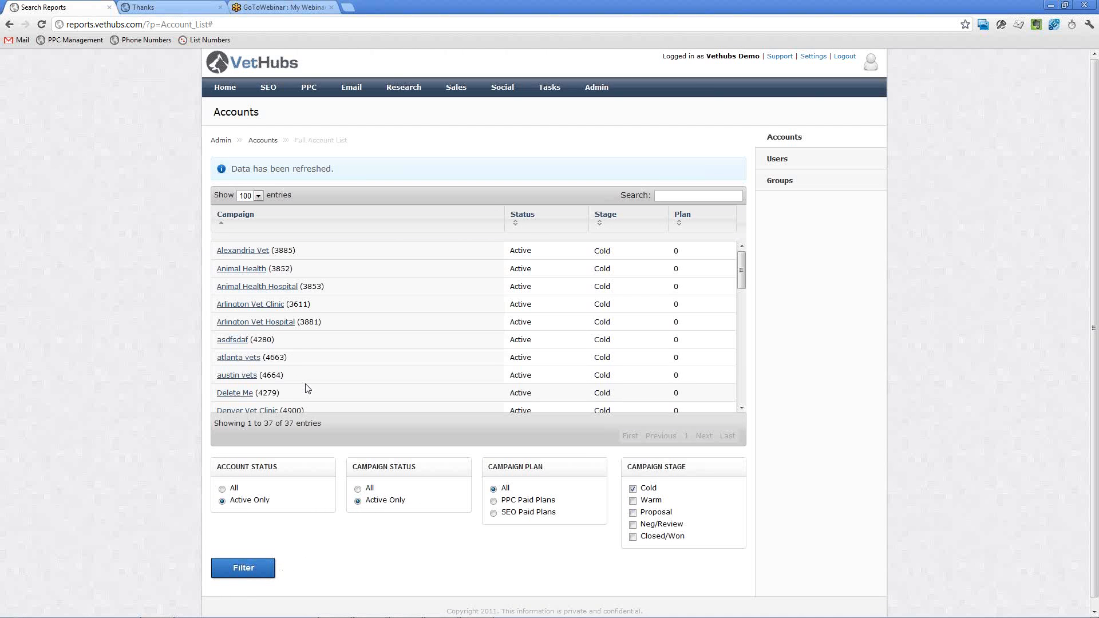
mouse_move(742, 273)
left_mouse_down()
mouse_move(741, 368)
mouse_move(740, 274)
left_mouse_up()
Filter the account list to the Warm and Proposal campaign stages, leaving out Cold.
left_click(633, 489)
left_click(633, 501)
left_click(632, 513)
left_click(244, 569)
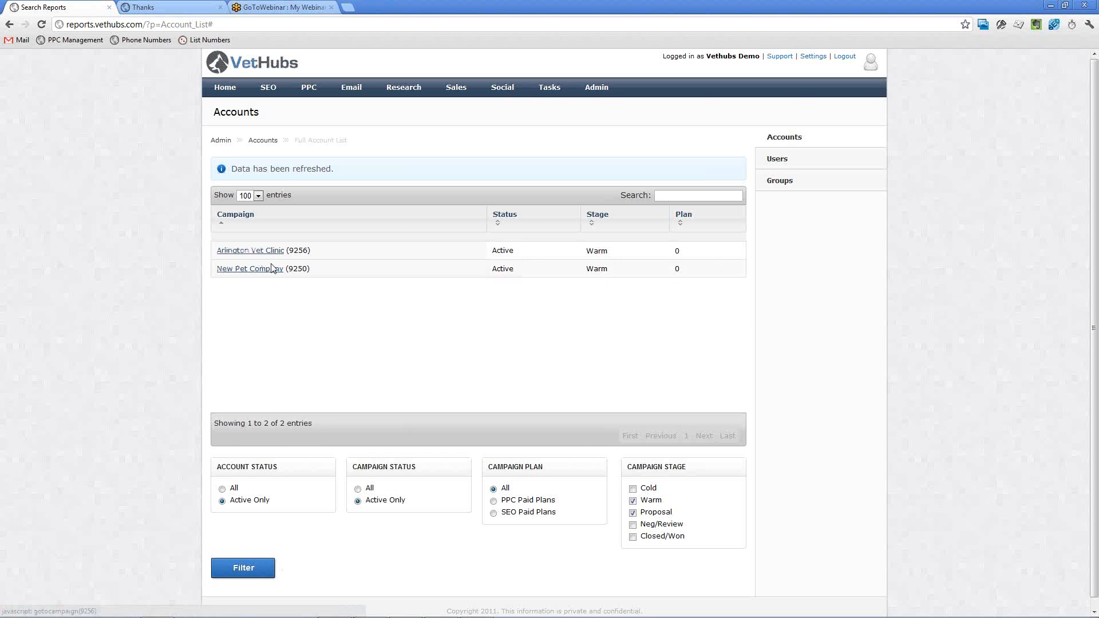
Open the New Pet Company campaign from the account list and go to its task list.
left_click(255, 272)
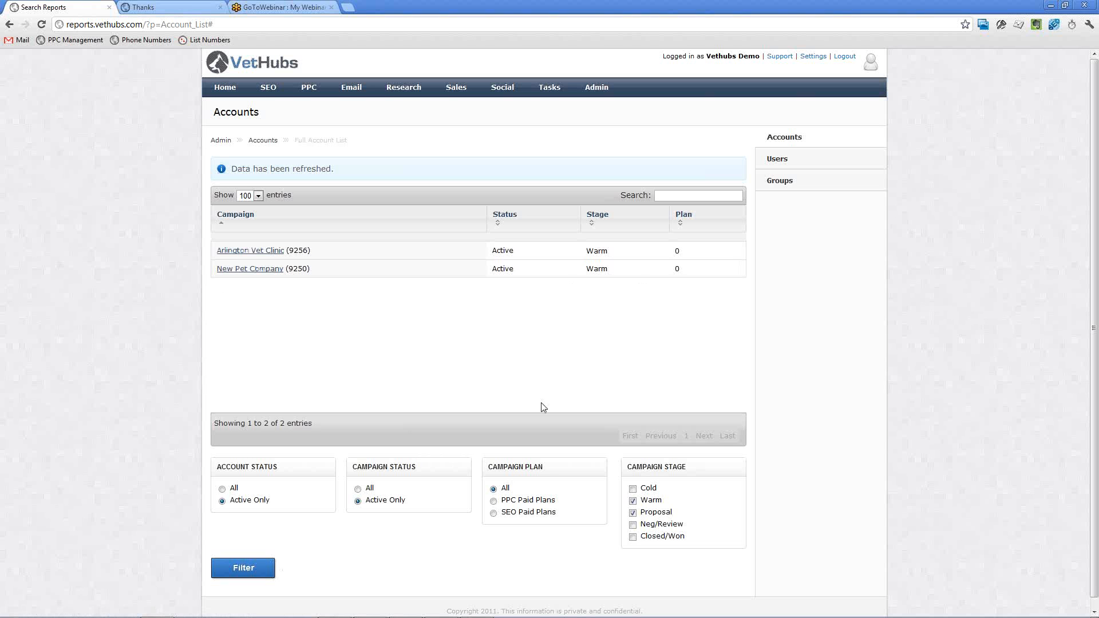
left_click(257, 273)
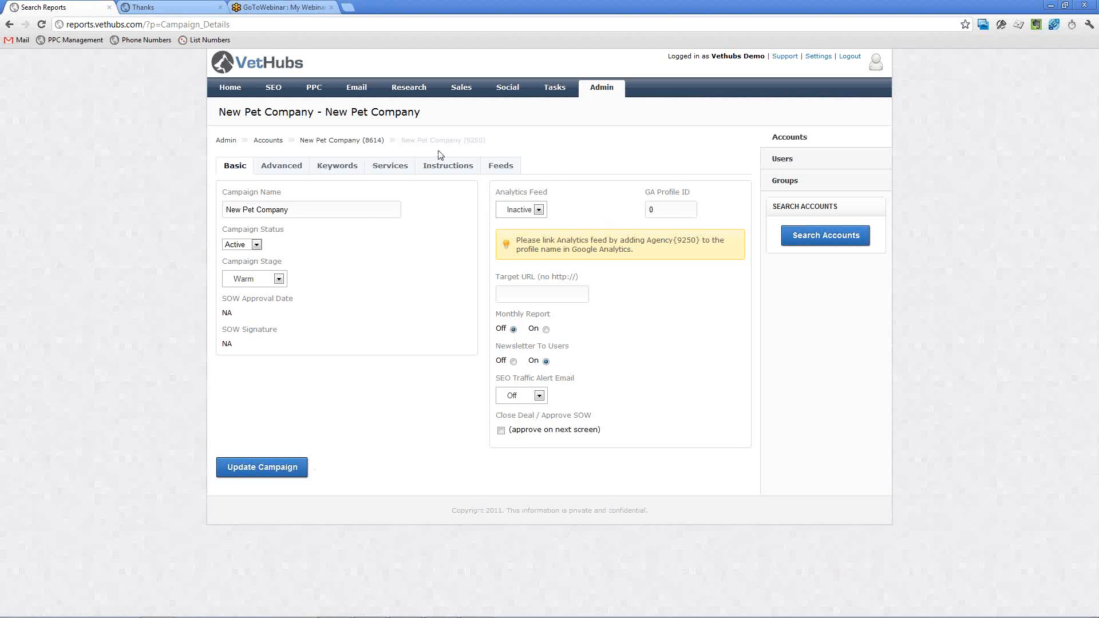
left_click(553, 97)
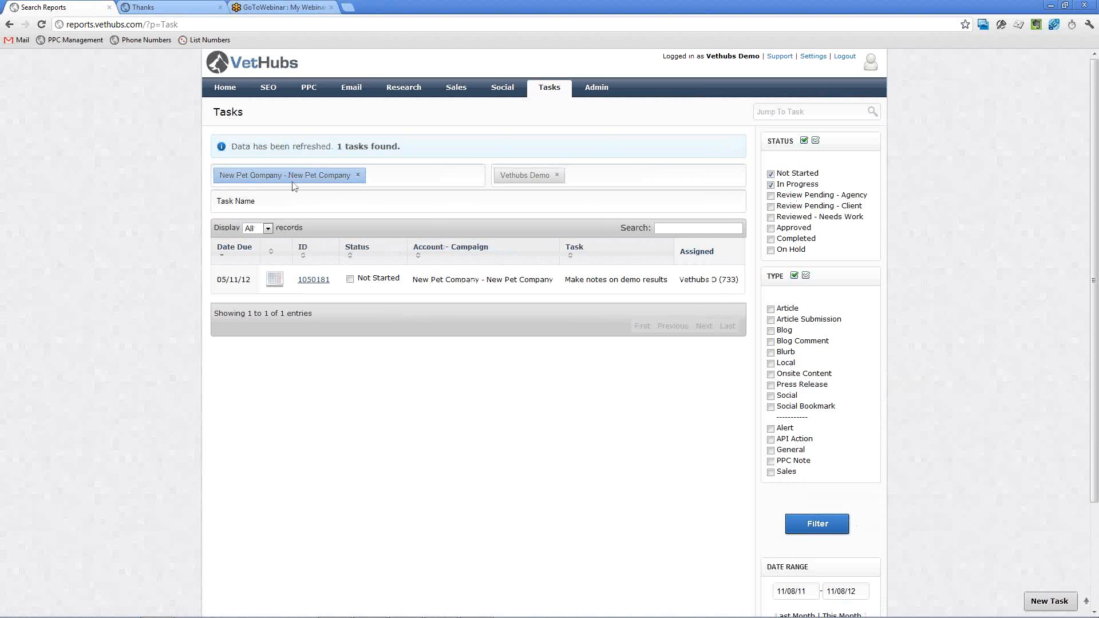
Filter New Pet Company's tasks to also include the Completed status, limited to the General and Sales types.
left_click(771, 239)
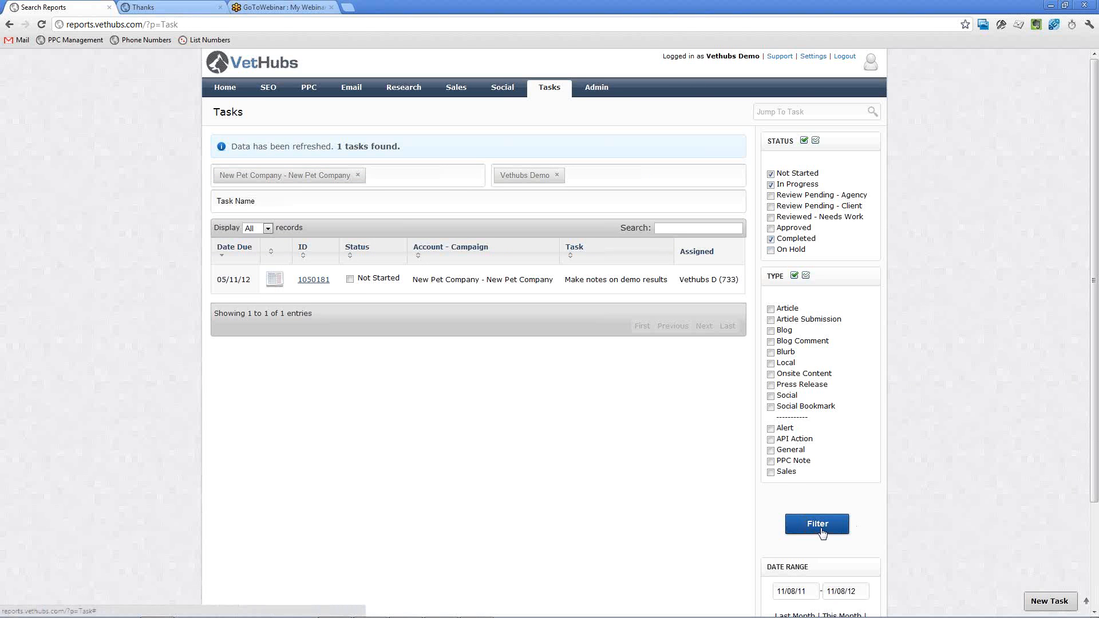
scroll(938, 493, "down", 1)
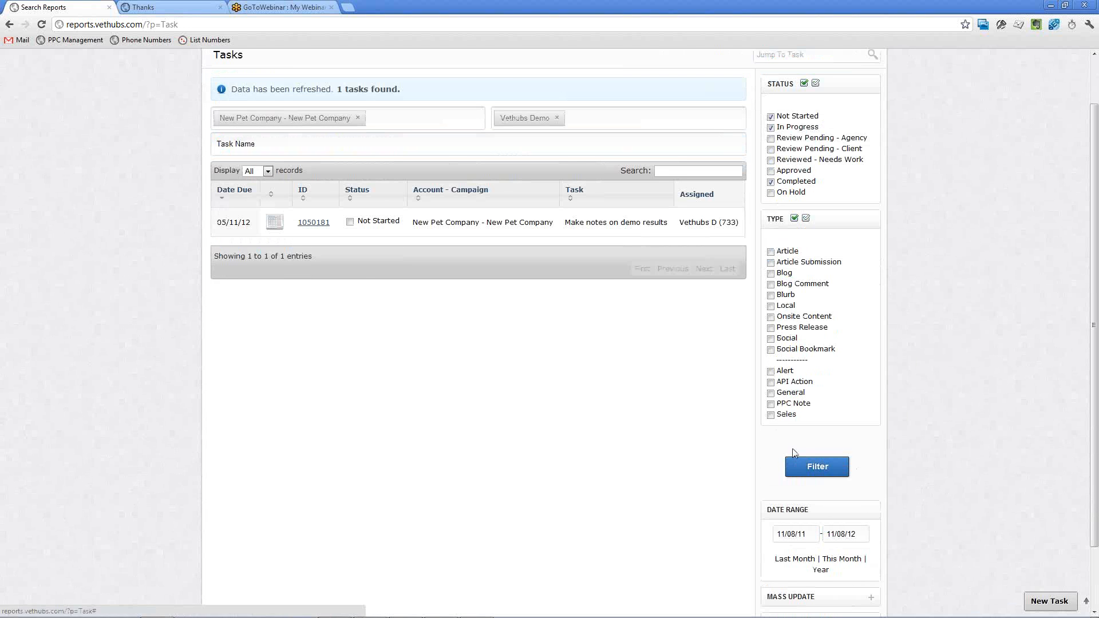
left_click(771, 415)
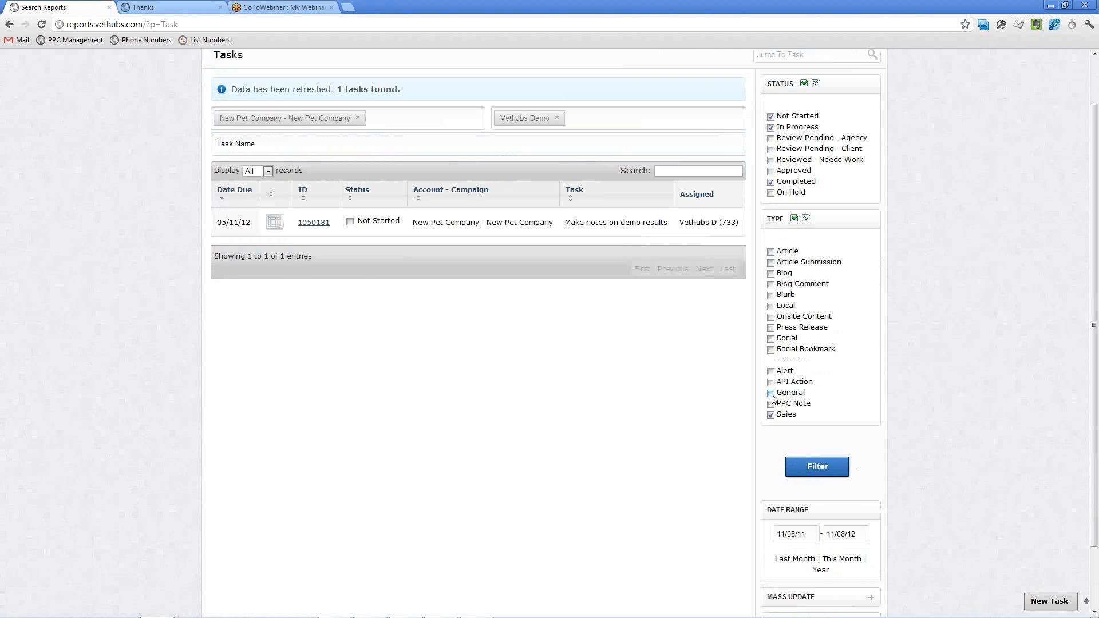
left_click(818, 467)
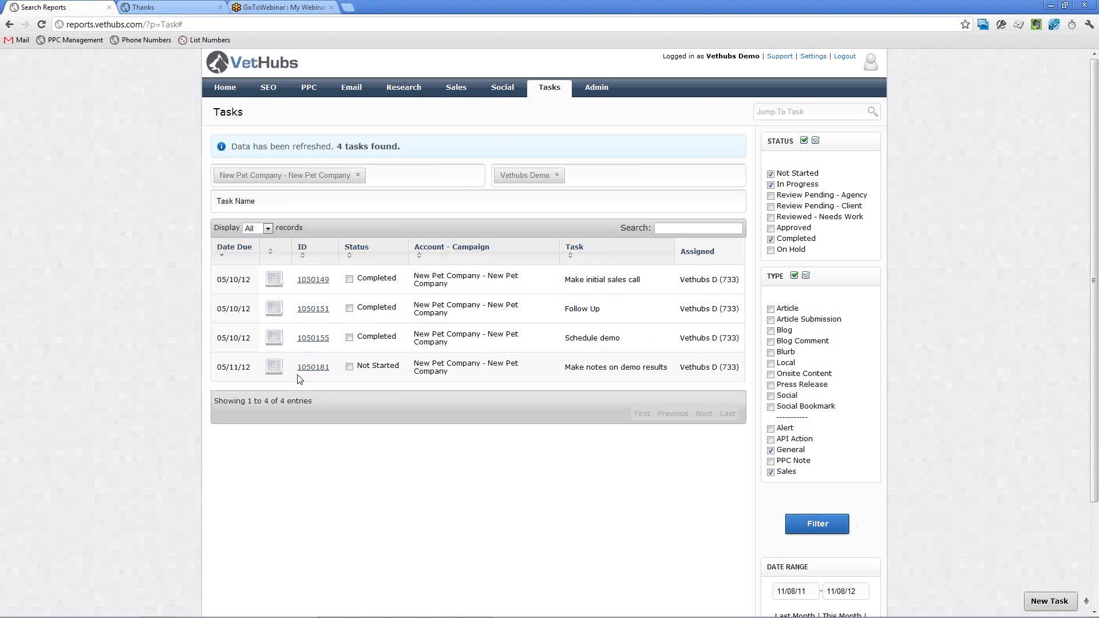
Return to account administration and reopen the full account list.
left_click(598, 89)
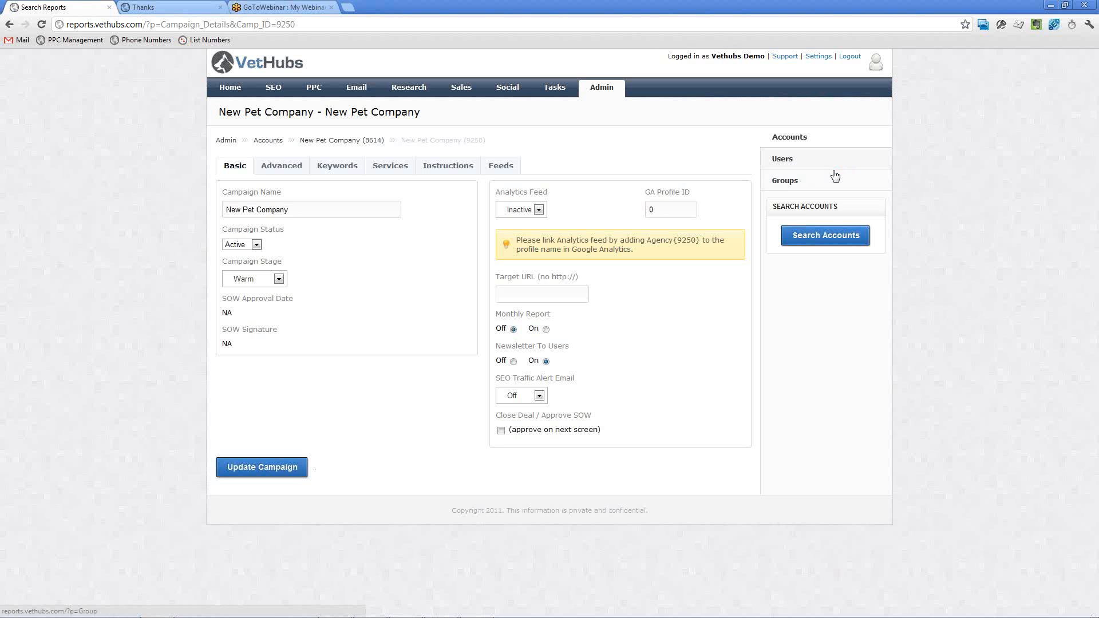
left_click(825, 235)
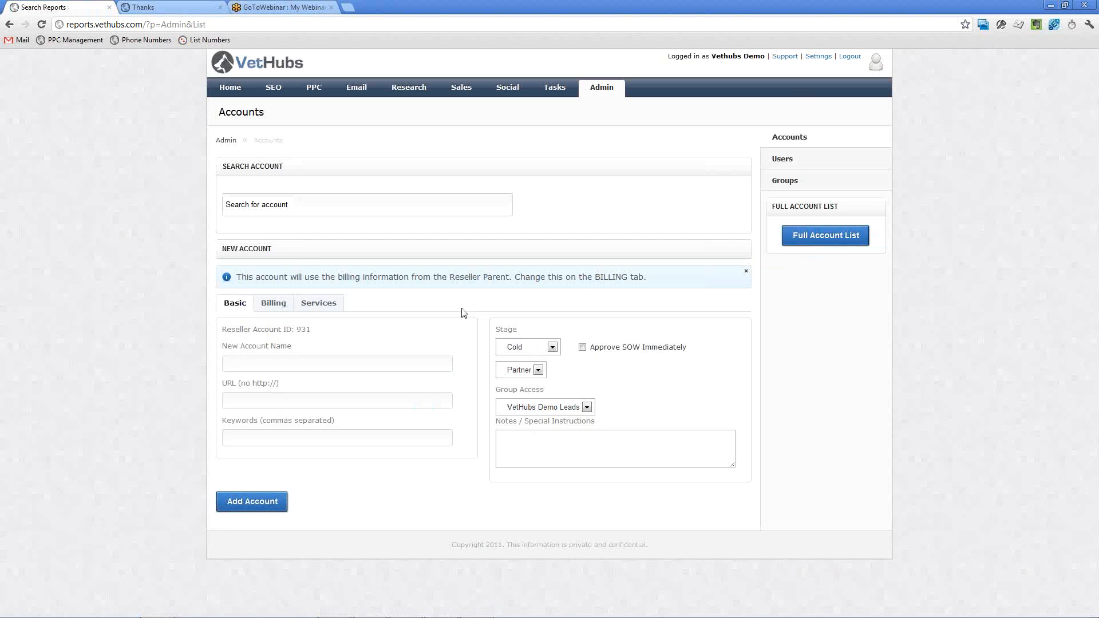
left_click(783, 244)
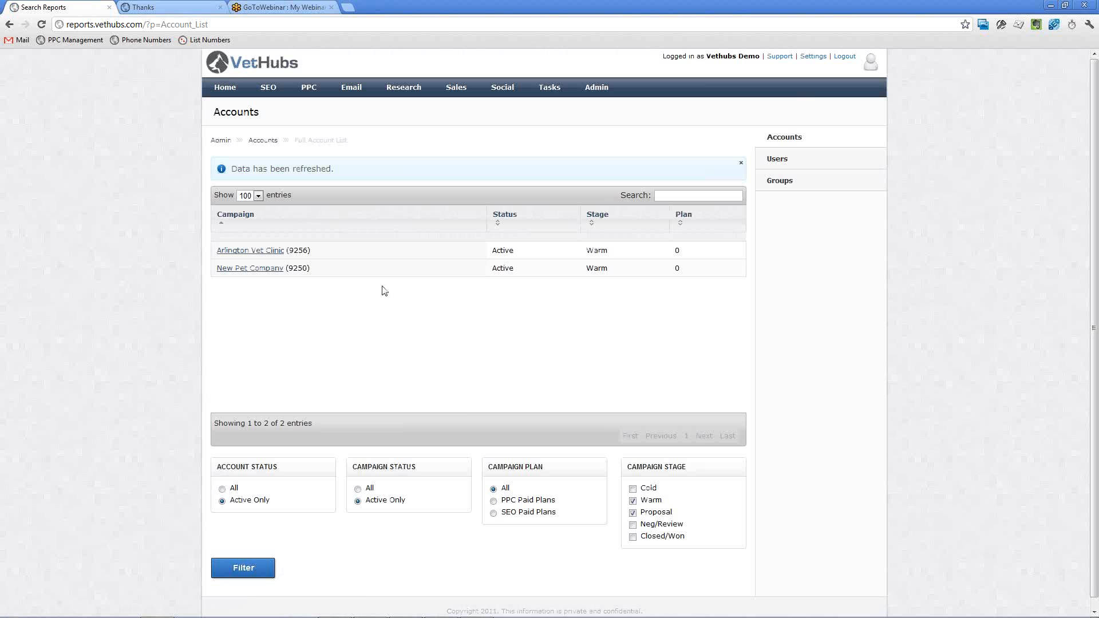
Open the Arlington Vet Clinic campaign and set its campaign stage to Proposal.
left_click(264, 252)
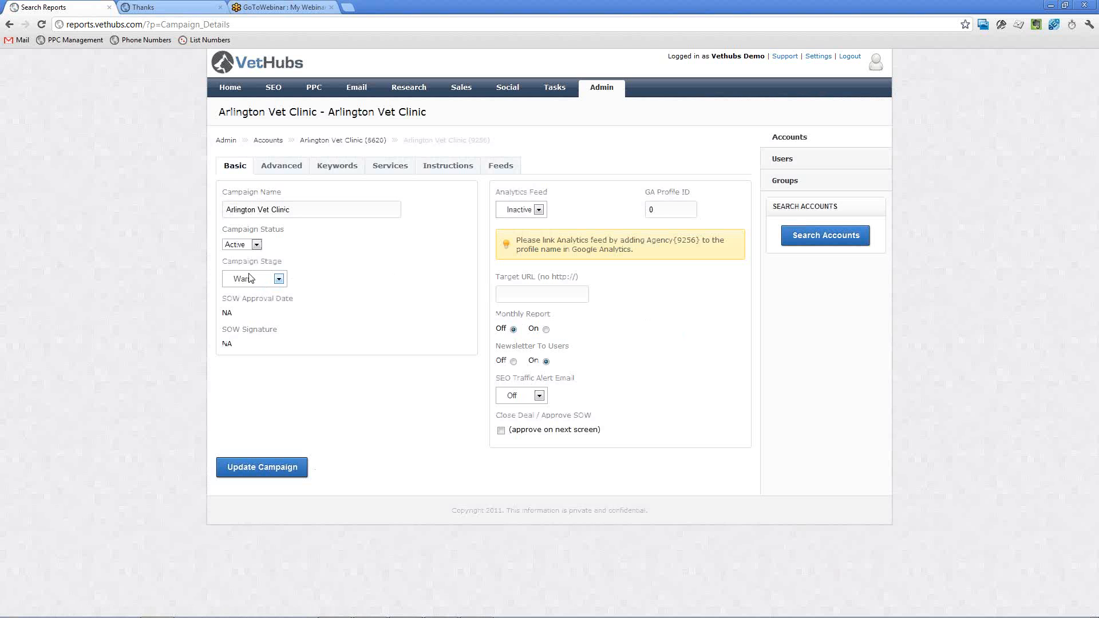
left_click(262, 281)
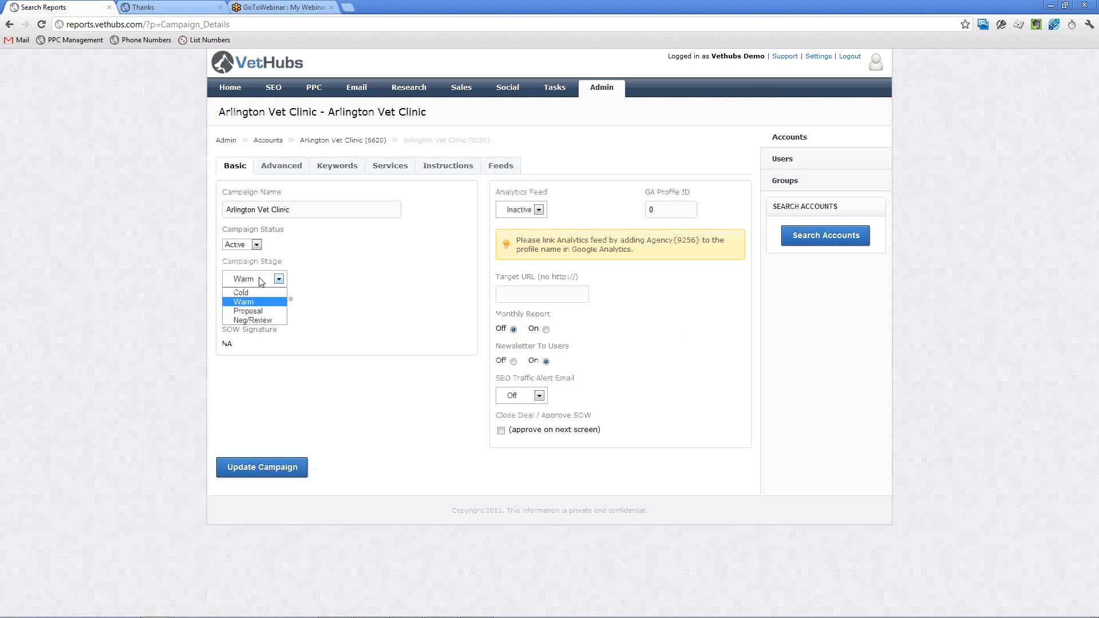
left_click(252, 311)
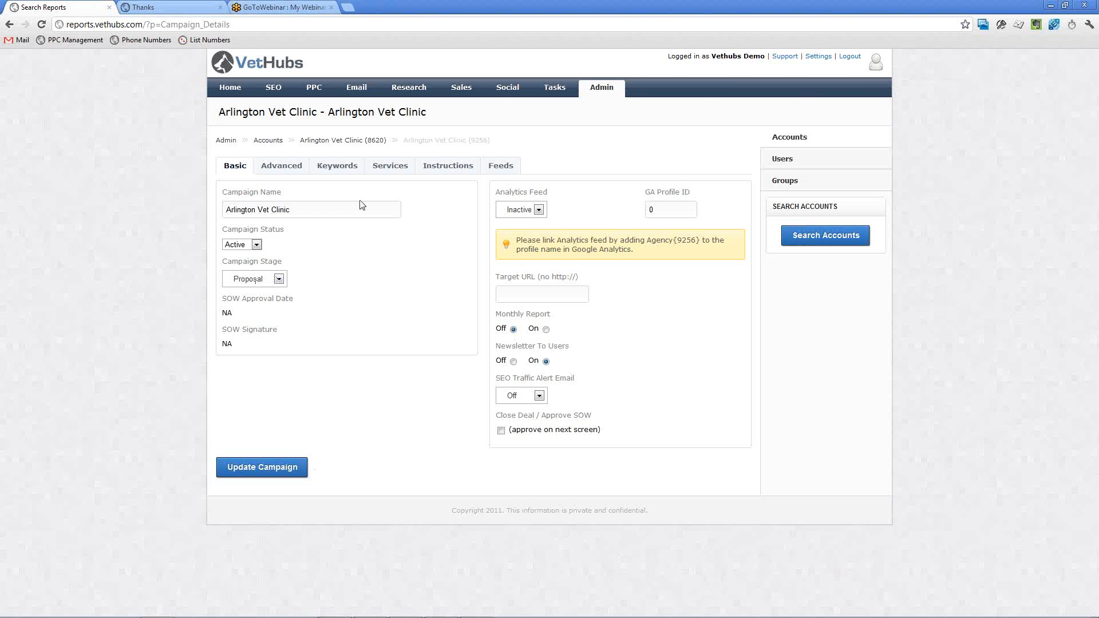
Mark SEO Local 2, PPC Basic and PPC Starter in Arlington Vet Clinic's services, and tick Close Deal / Approve SOW in the basic details.
left_click(387, 167)
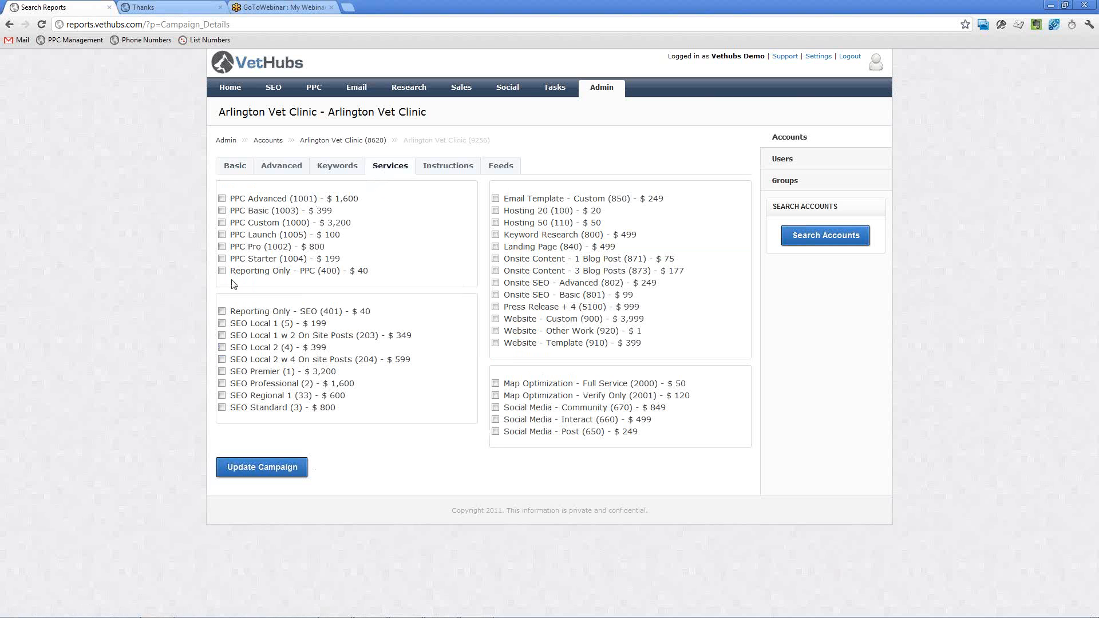
left_click(221, 348)
left_click(221, 211)
left_click(222, 259)
left_click(241, 172)
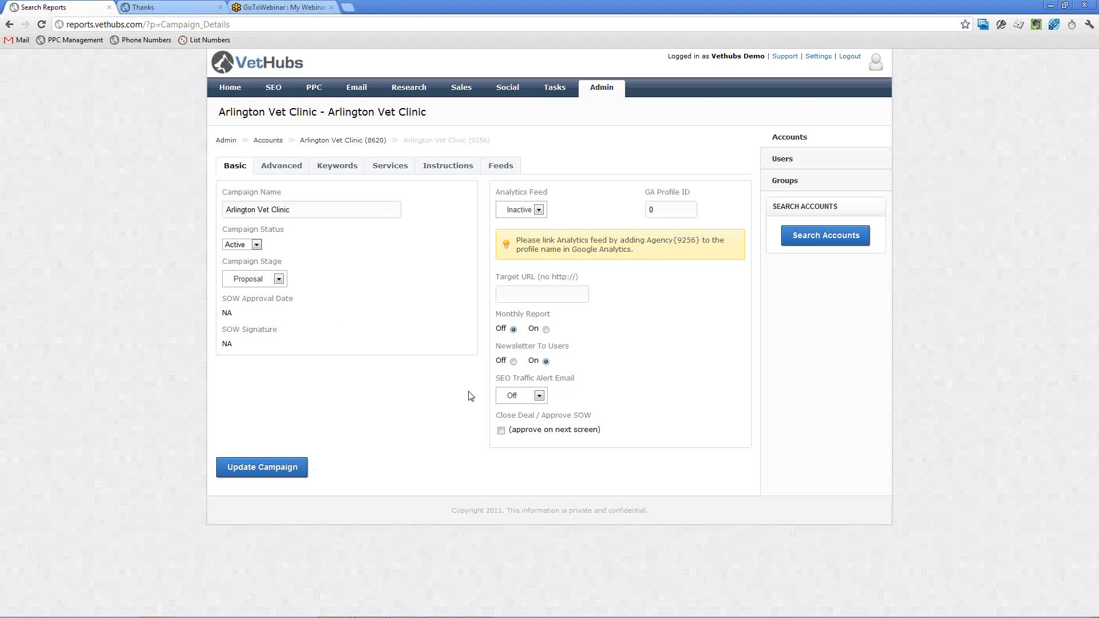
left_click(501, 431)
Open the support request form and switch its account to VetHubs - VetHubs.com by searching for "vethub".
left_click(784, 57)
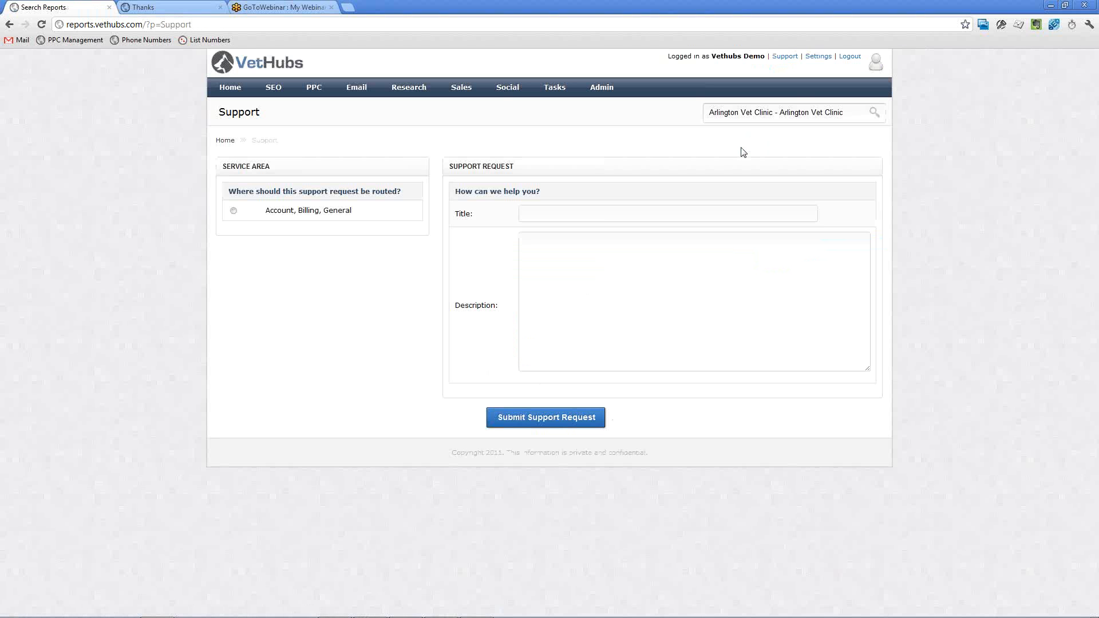
left_click(743, 113)
type("vethubs")
left_click(740, 150)
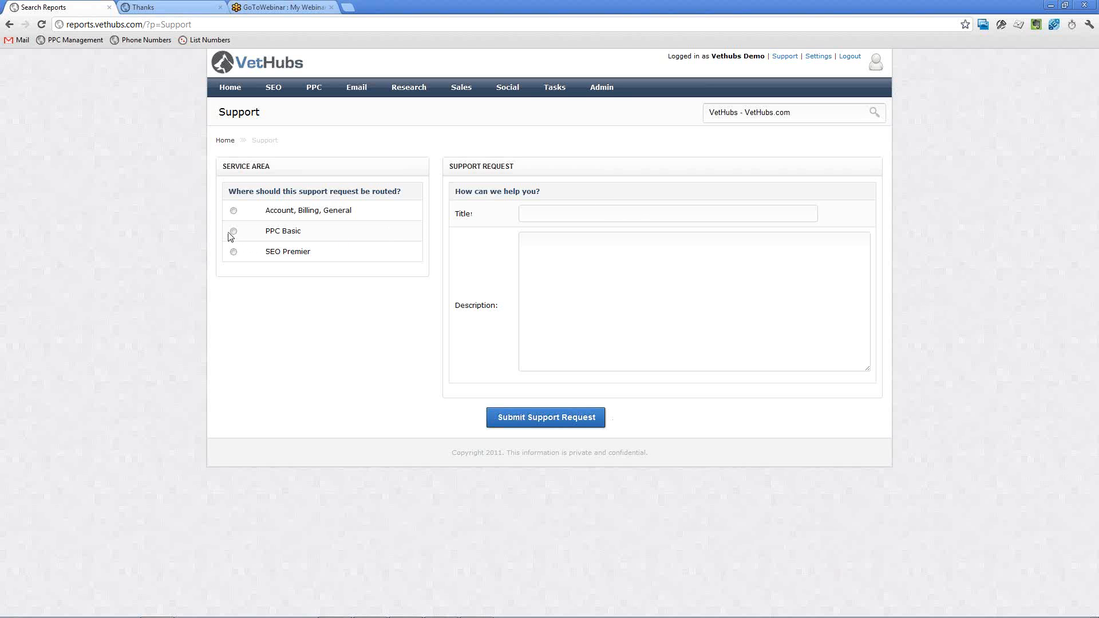
Route the support request to PPC Basic and title it "Need to change budget for June to $500".
left_click(233, 232)
left_click(557, 213)
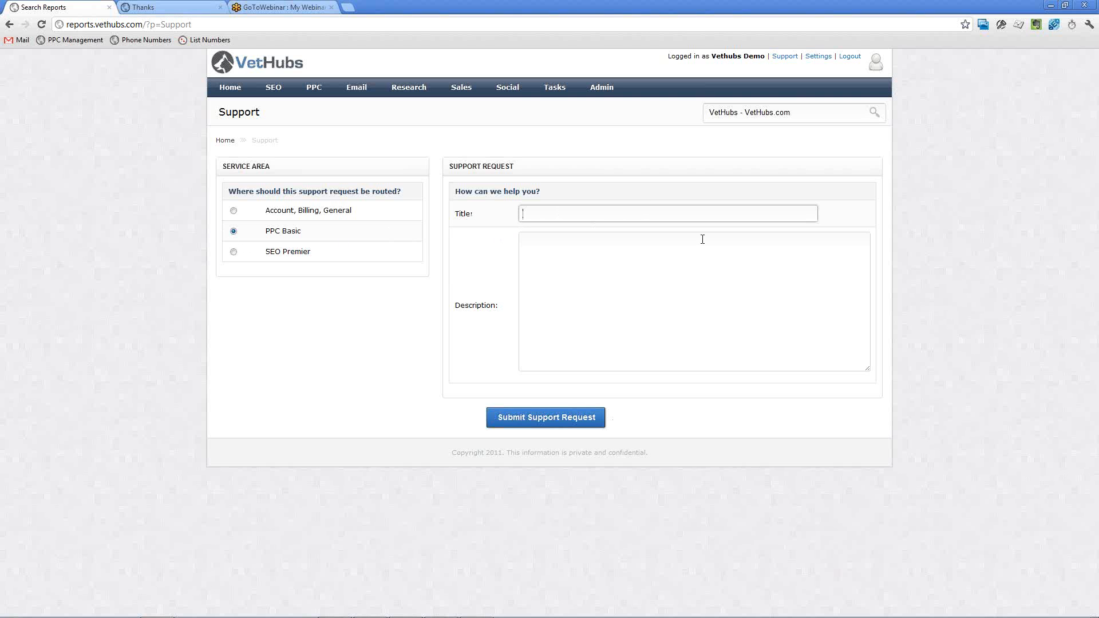
type("Need to change budget for June to $500")
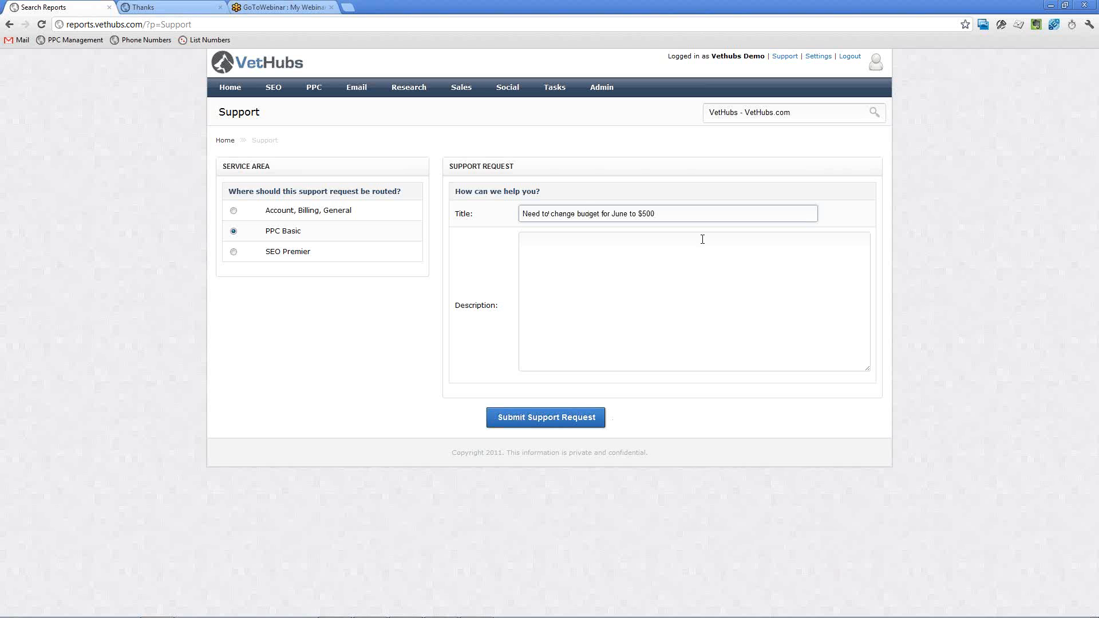
left_click(702, 240)
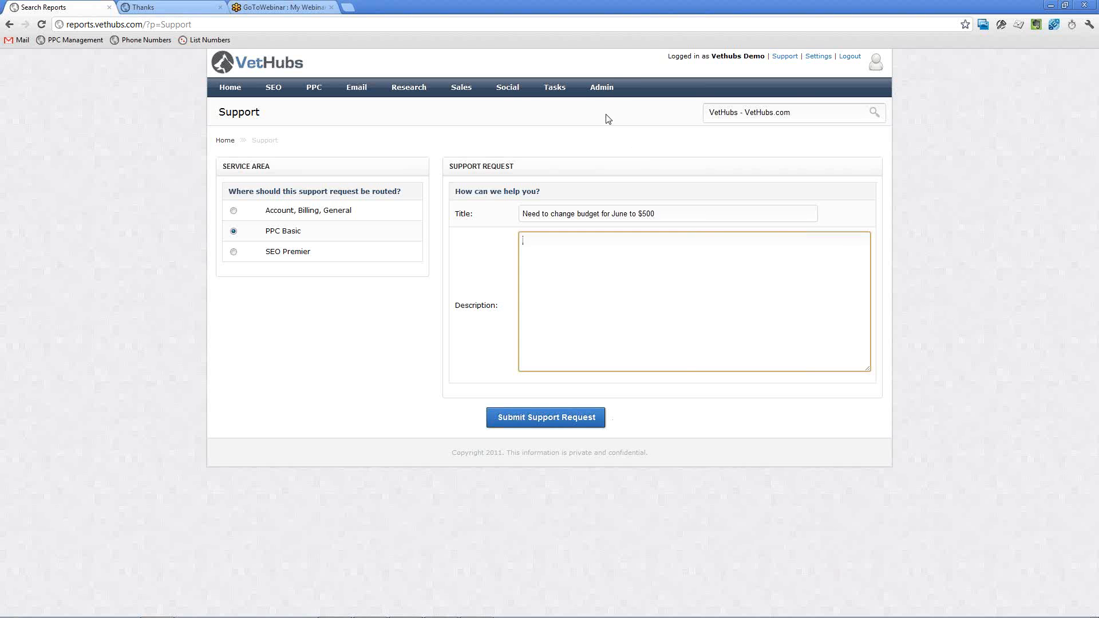
Leave the support form for the VetHubs.com campaign details and open the accounts page.
left_click(608, 93)
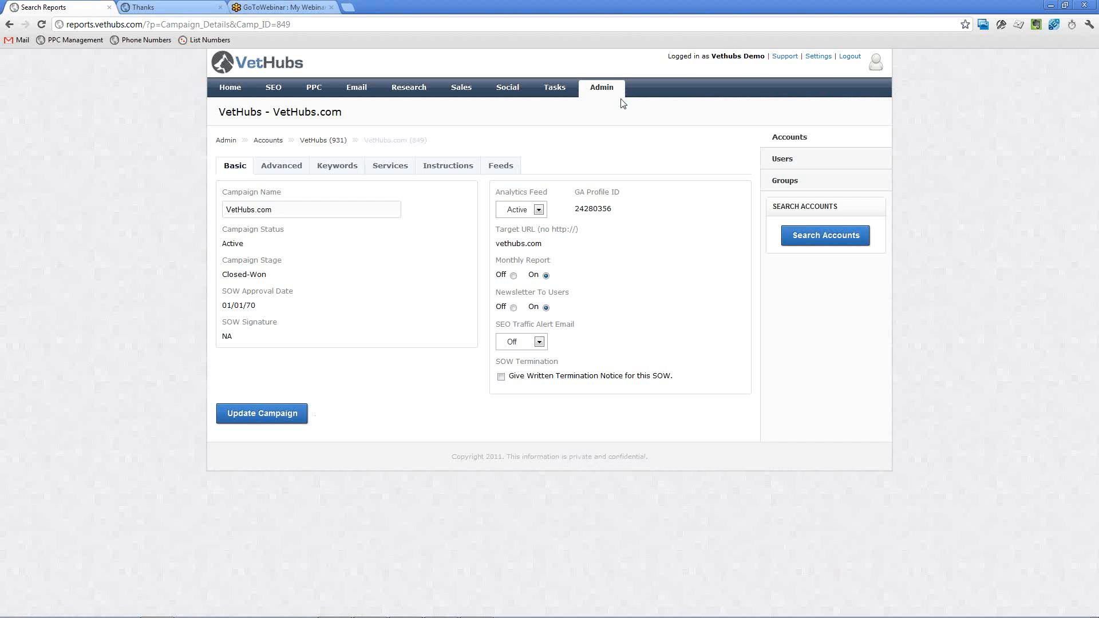
left_click(780, 142)
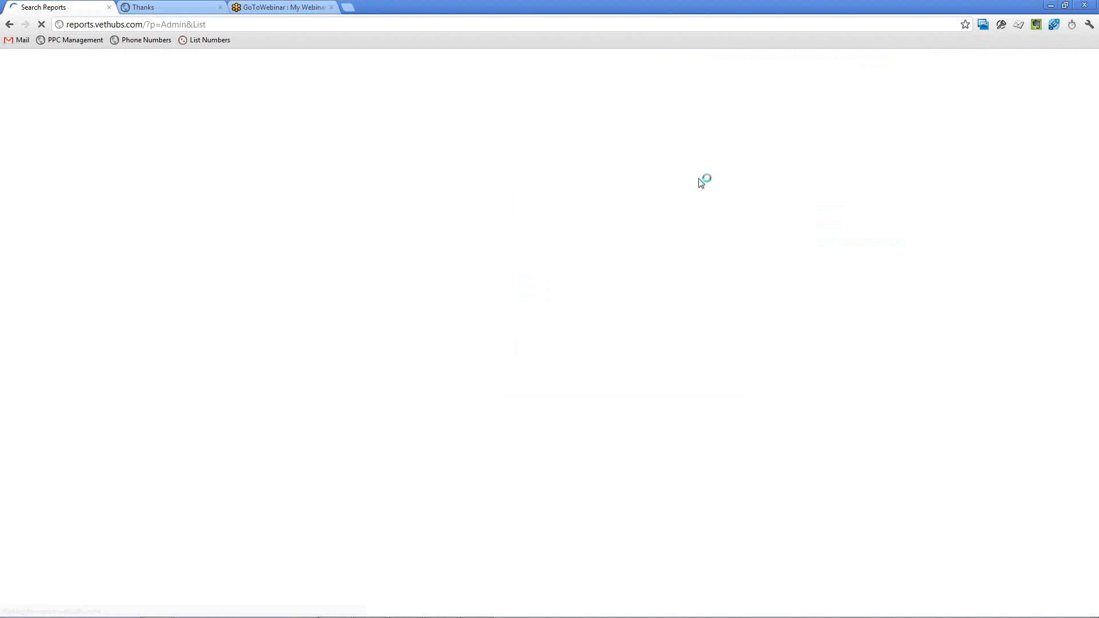
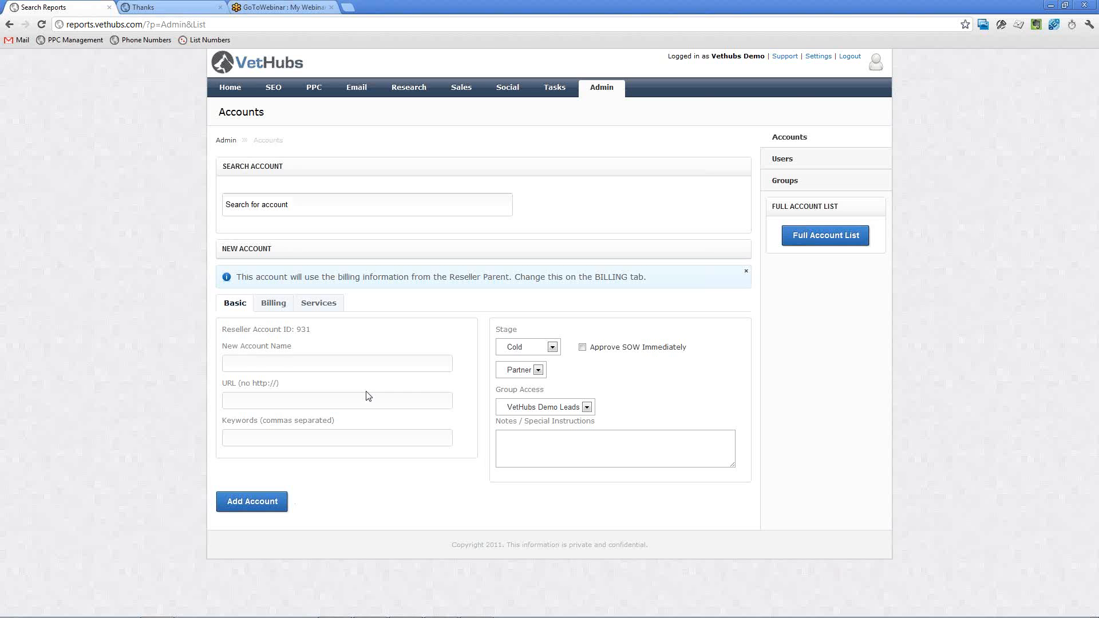
left_click(1090, 29)
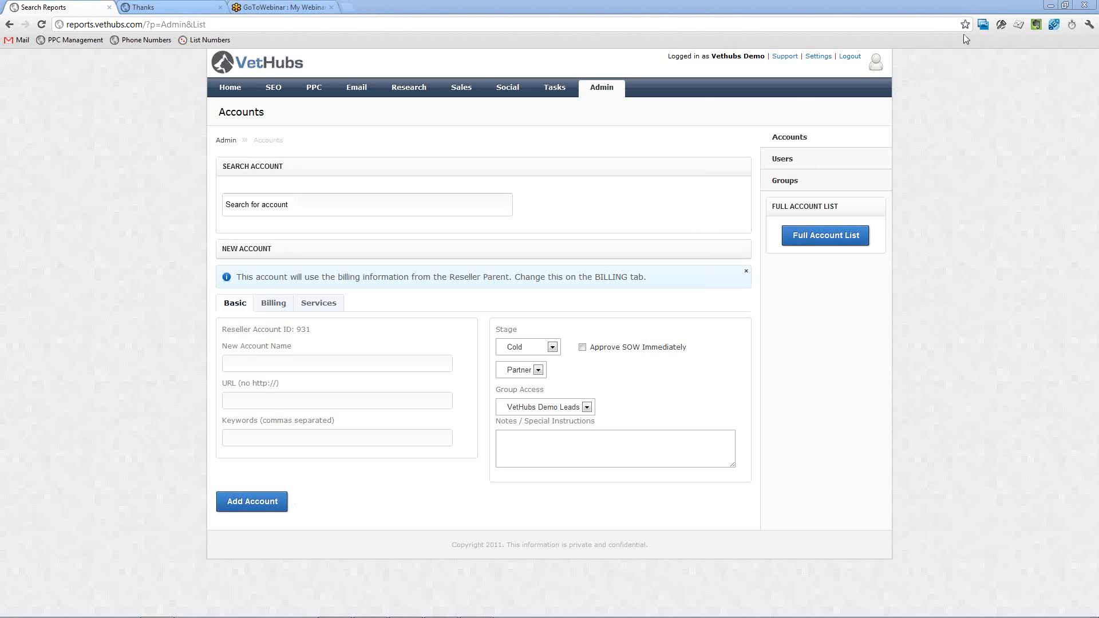
left_click(980, 85)
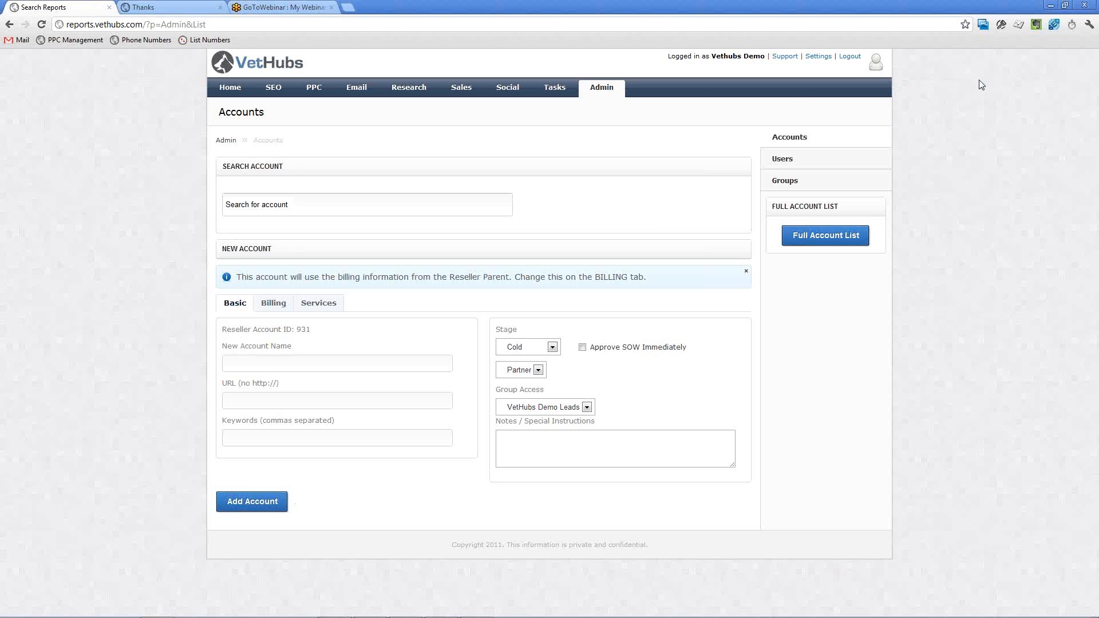